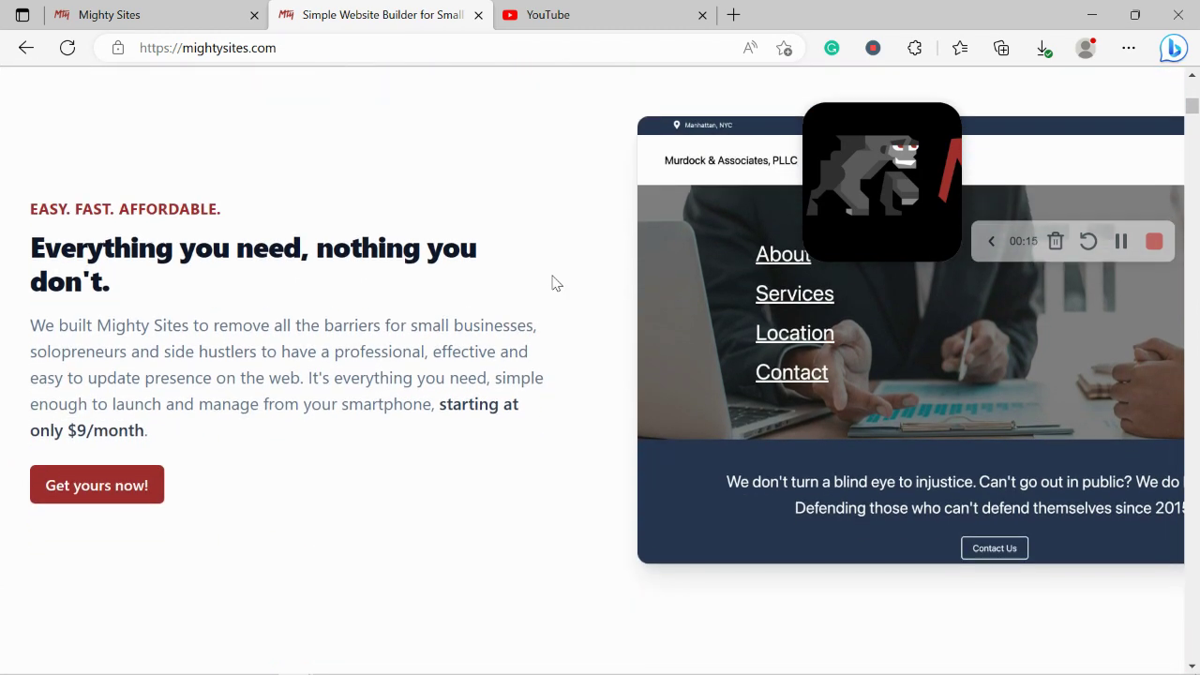
Step: Scroll the open page and select its Instant templates heading
scroll(552, 282, "down", 1)
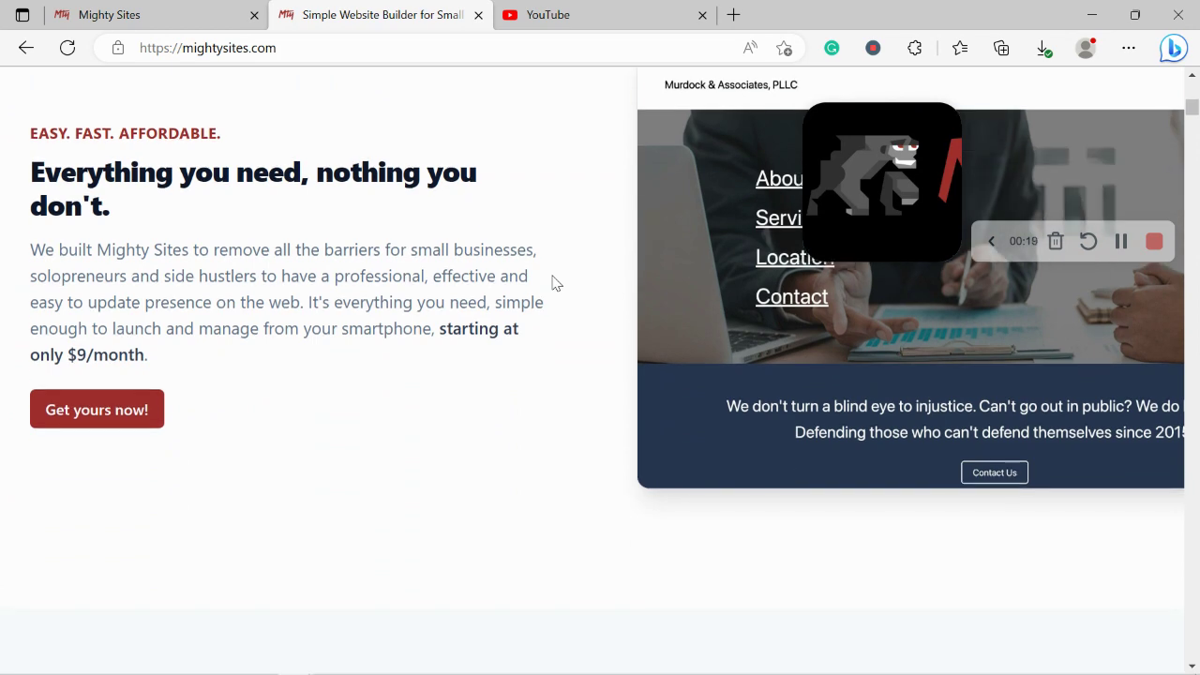
scroll(552, 282, "down", 4)
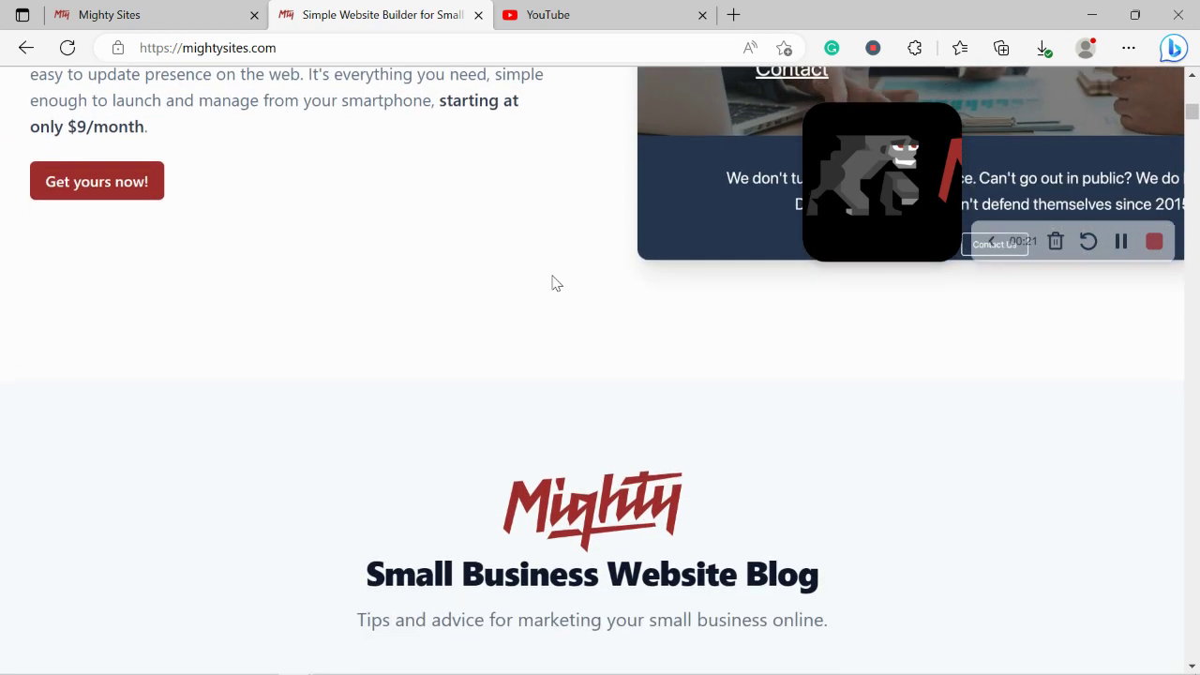
scroll(552, 282, "down", 4)
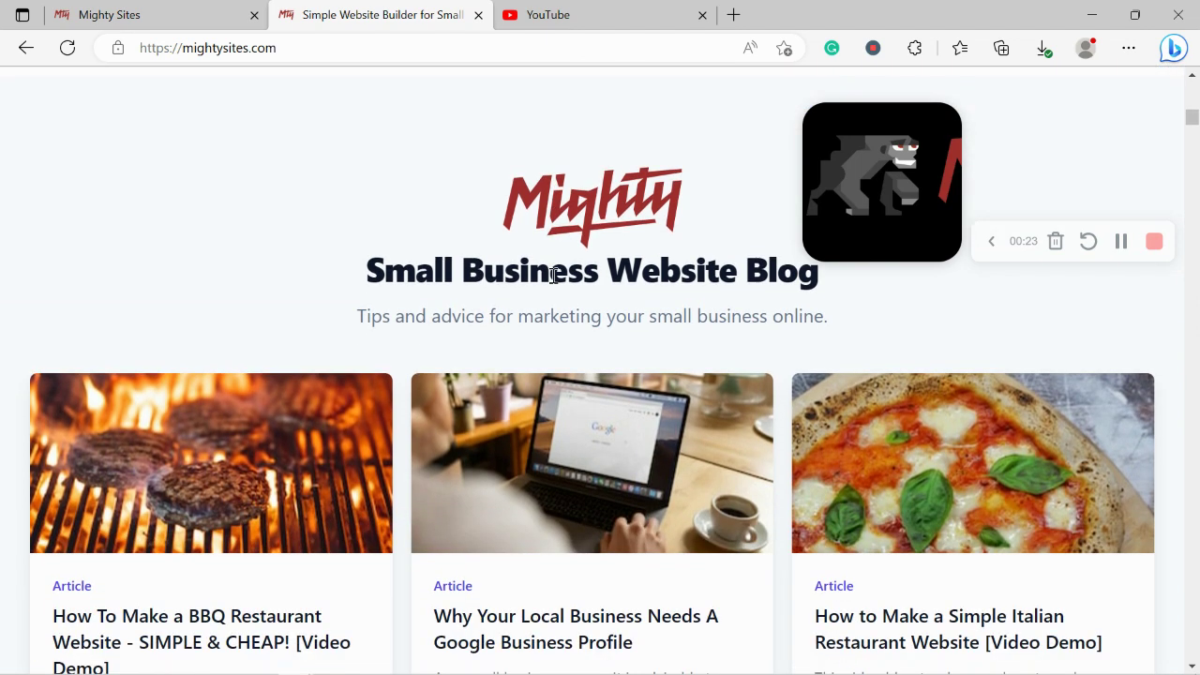
scroll(552, 282, "down", 1)
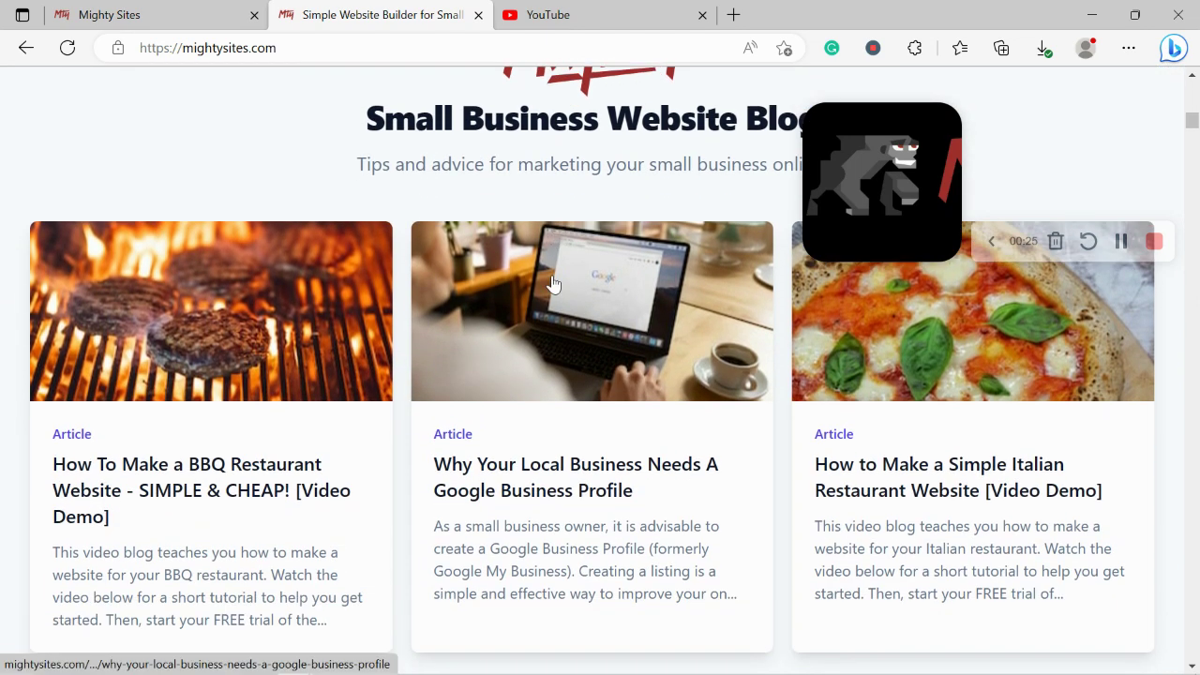
scroll(552, 282, "down", 4)
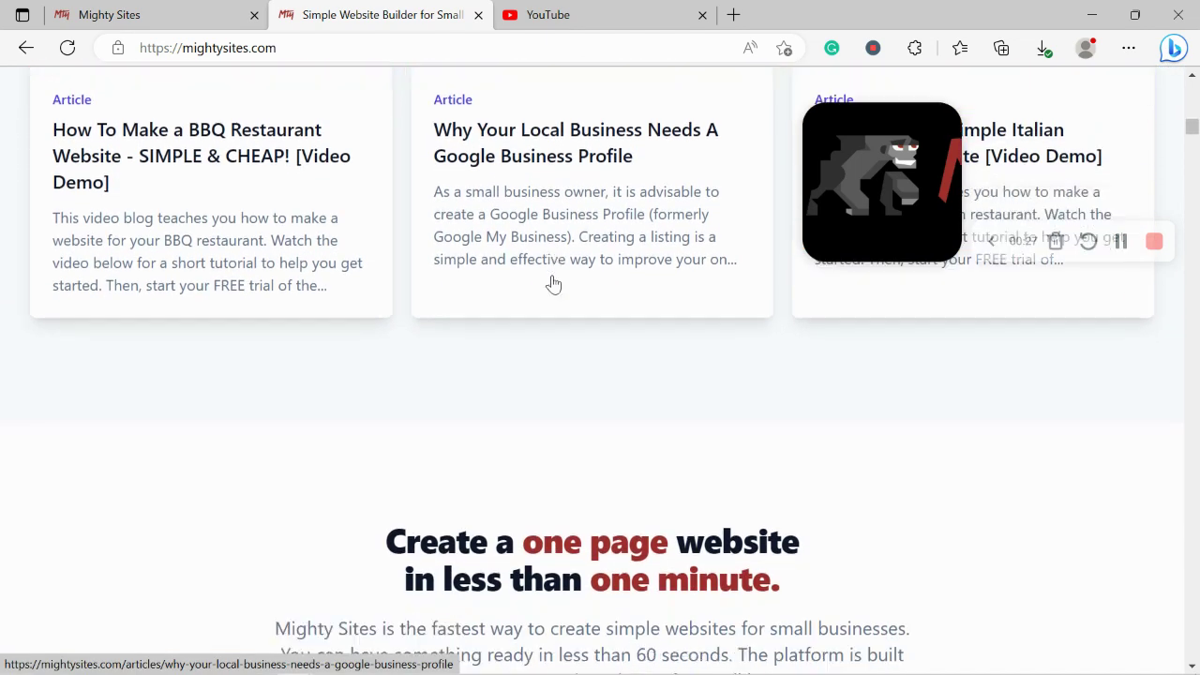
scroll(553, 283, "down", 2)
left_click_drag(374, 419, 804, 482)
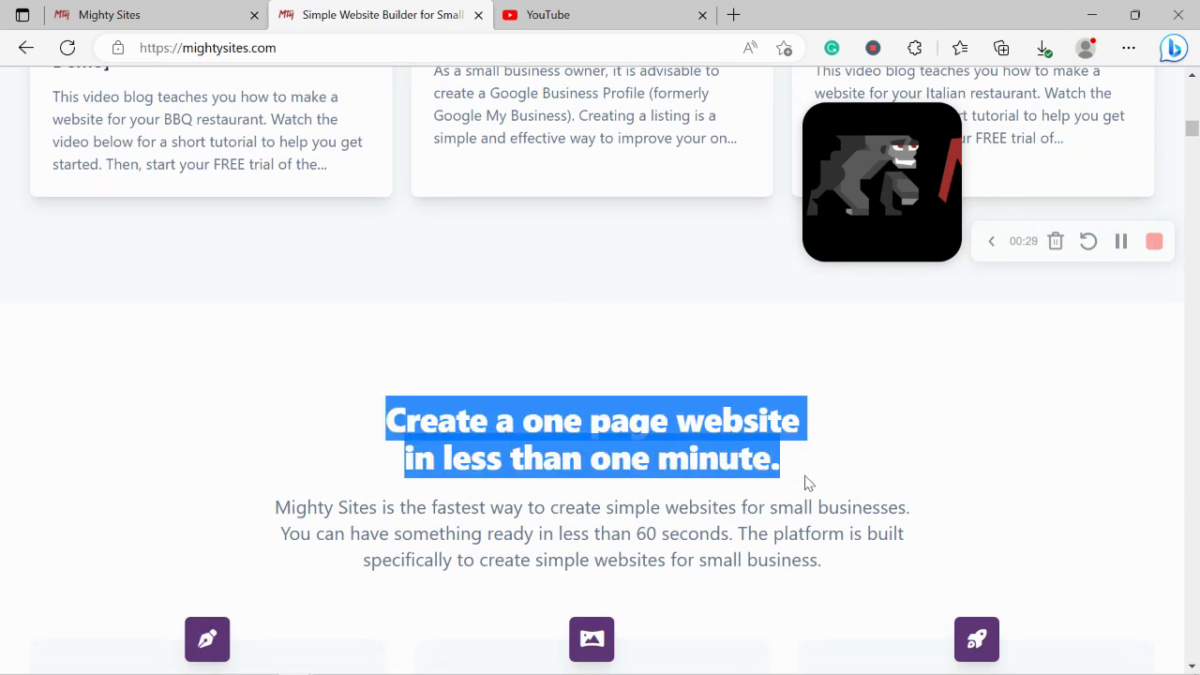
left_click(587, 476)
scroll(587, 476, "down", 5)
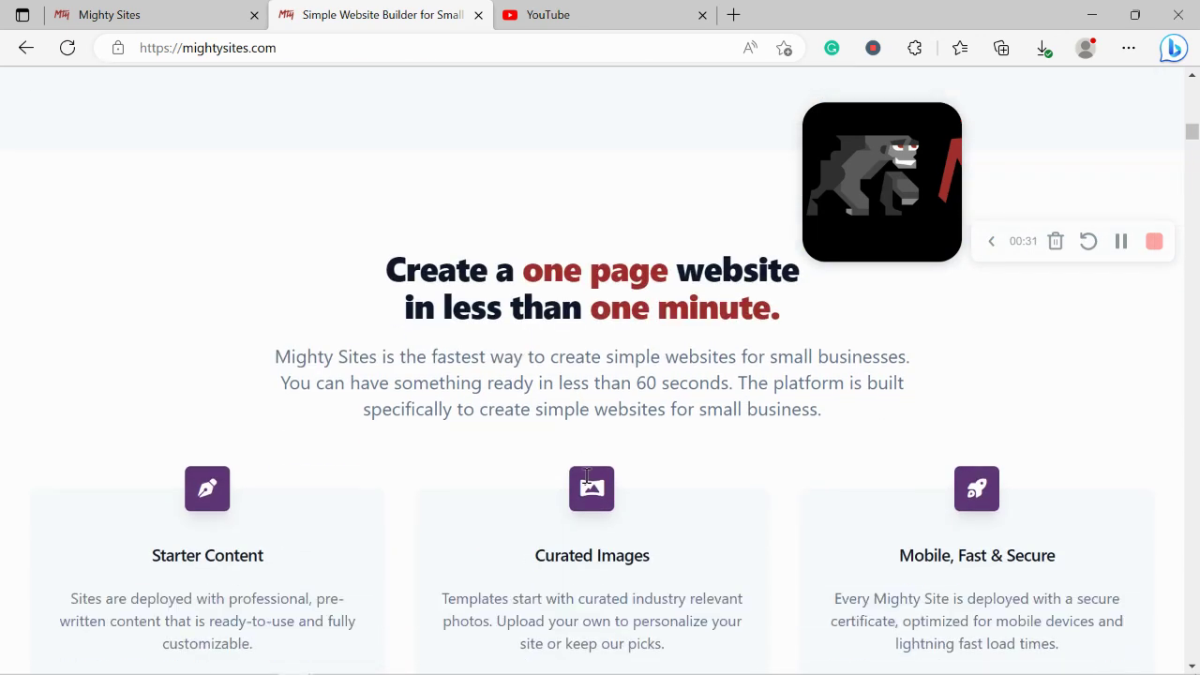
triple_click(569, 509)
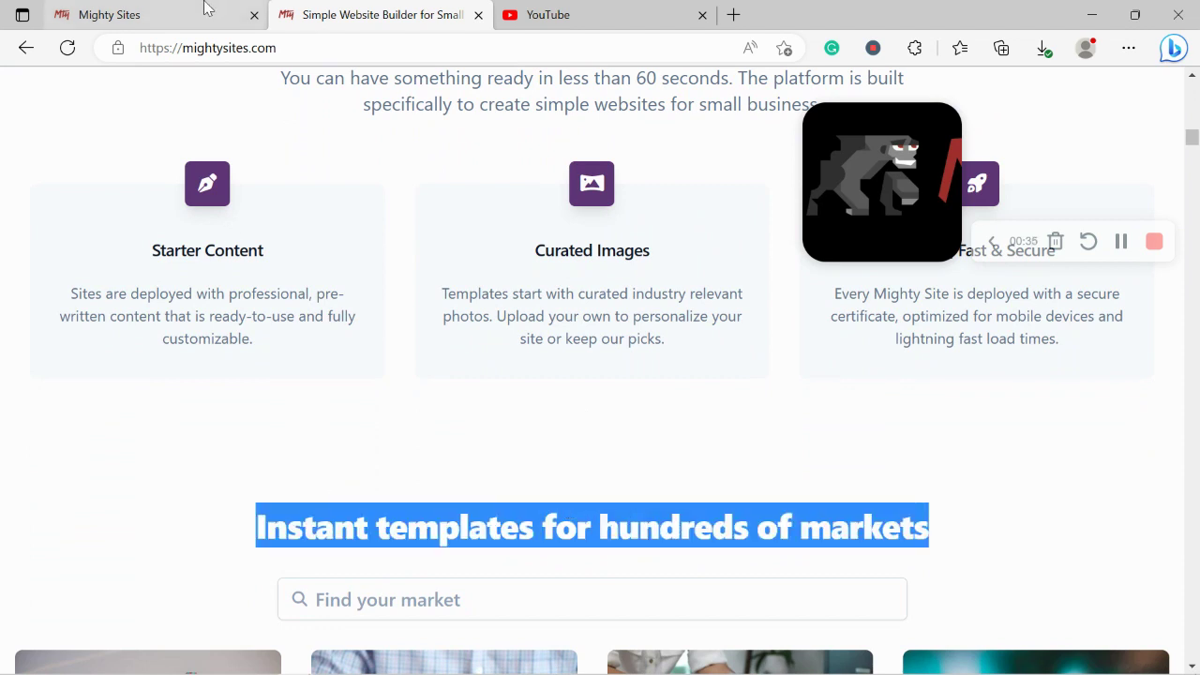
Step: In Mighty Sites, browse the template grid and search the market templates for 'beauty'
mouse_move(207, 7)
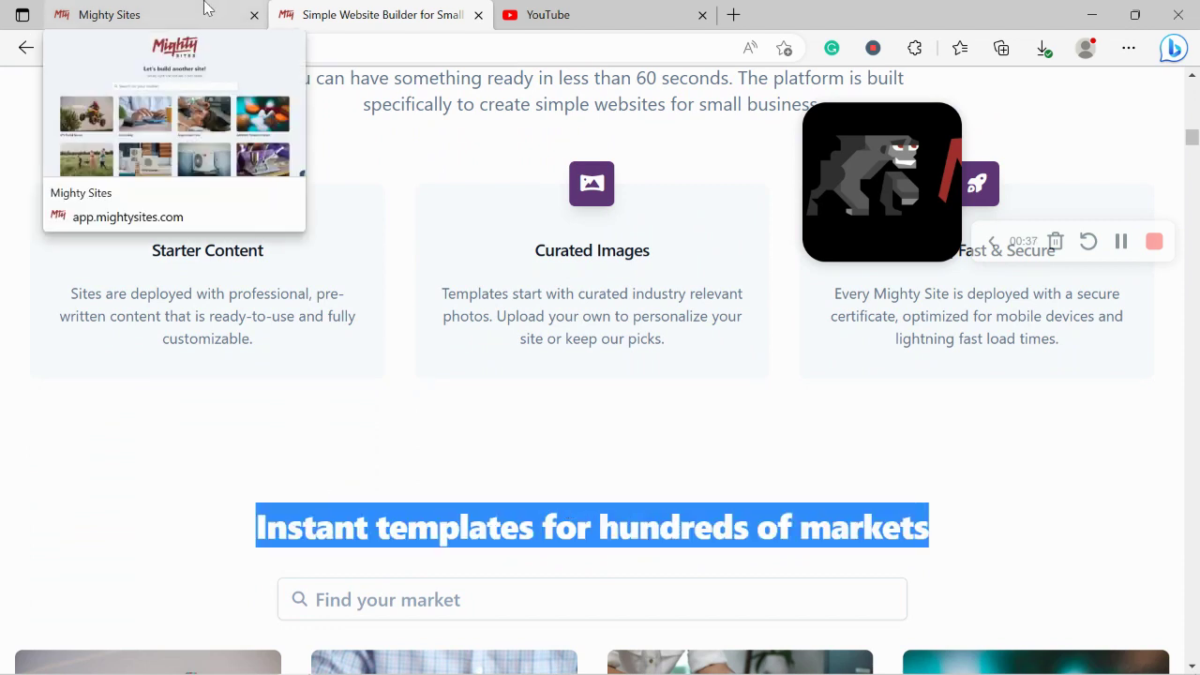
left_click(207, 7)
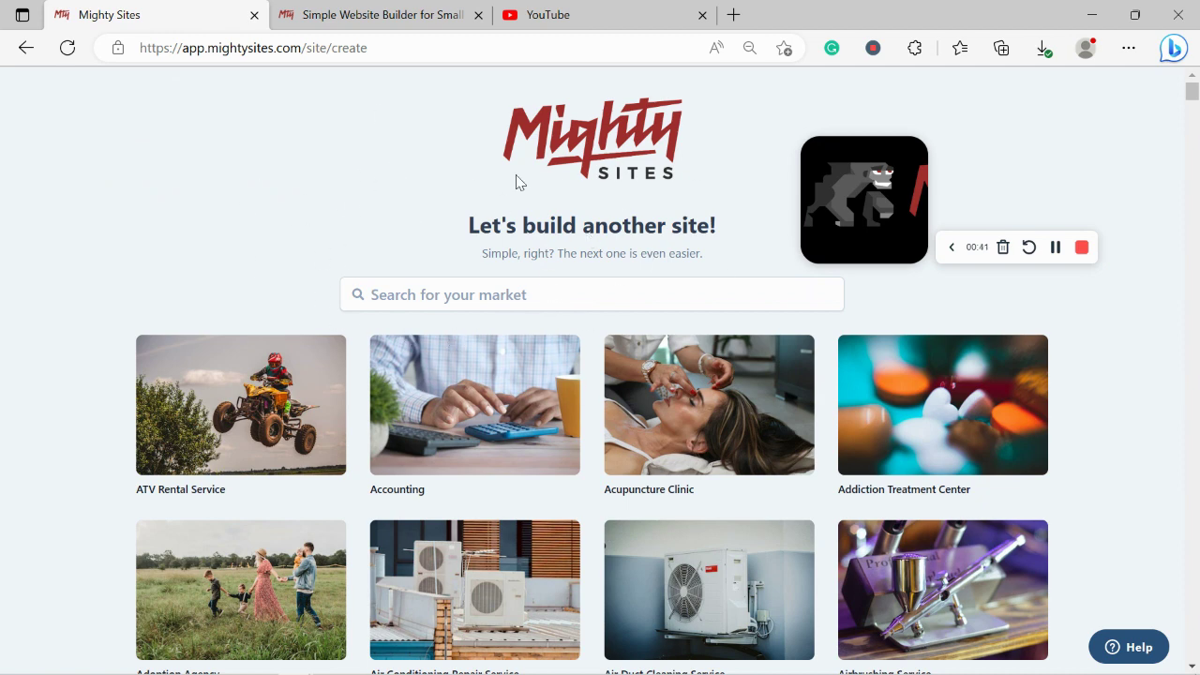
scroll(343, 215, "down", 5)
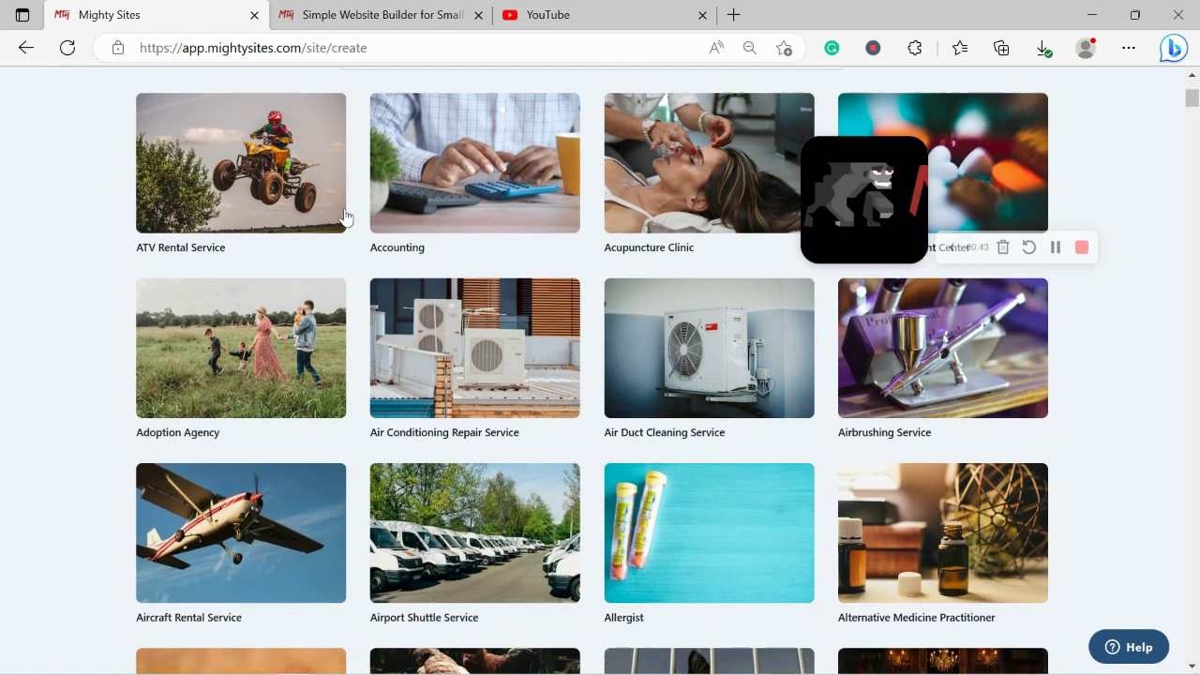
scroll(344, 214, "down", 4)
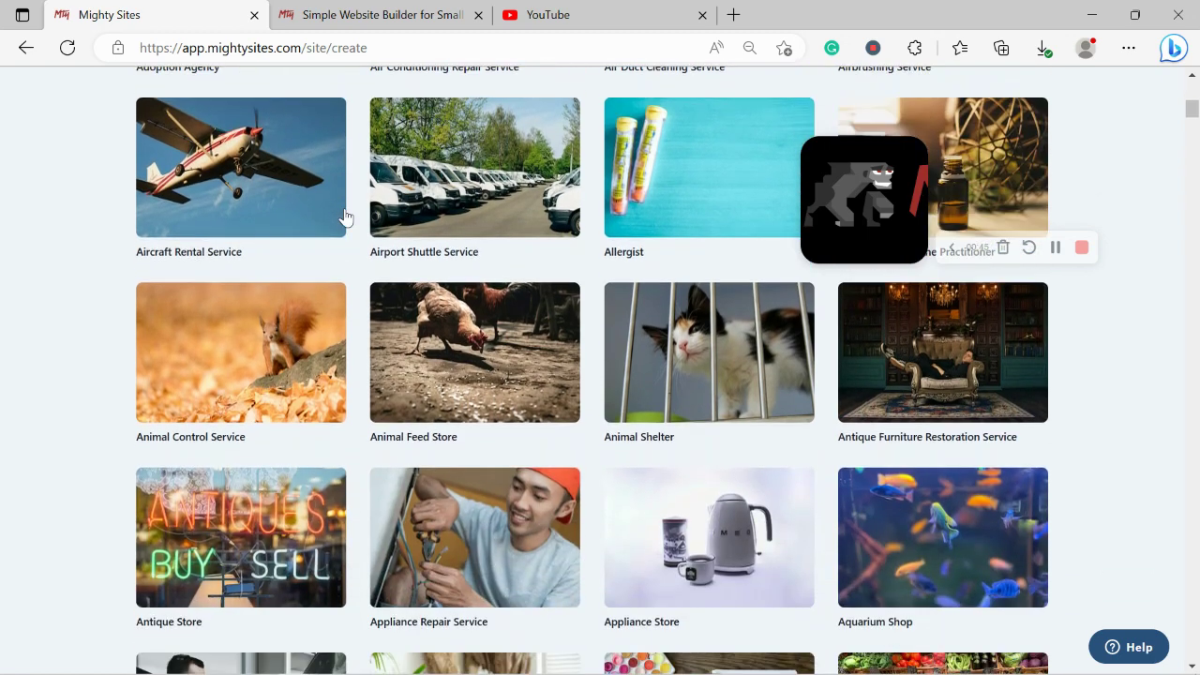
scroll(345, 215, "down", 3)
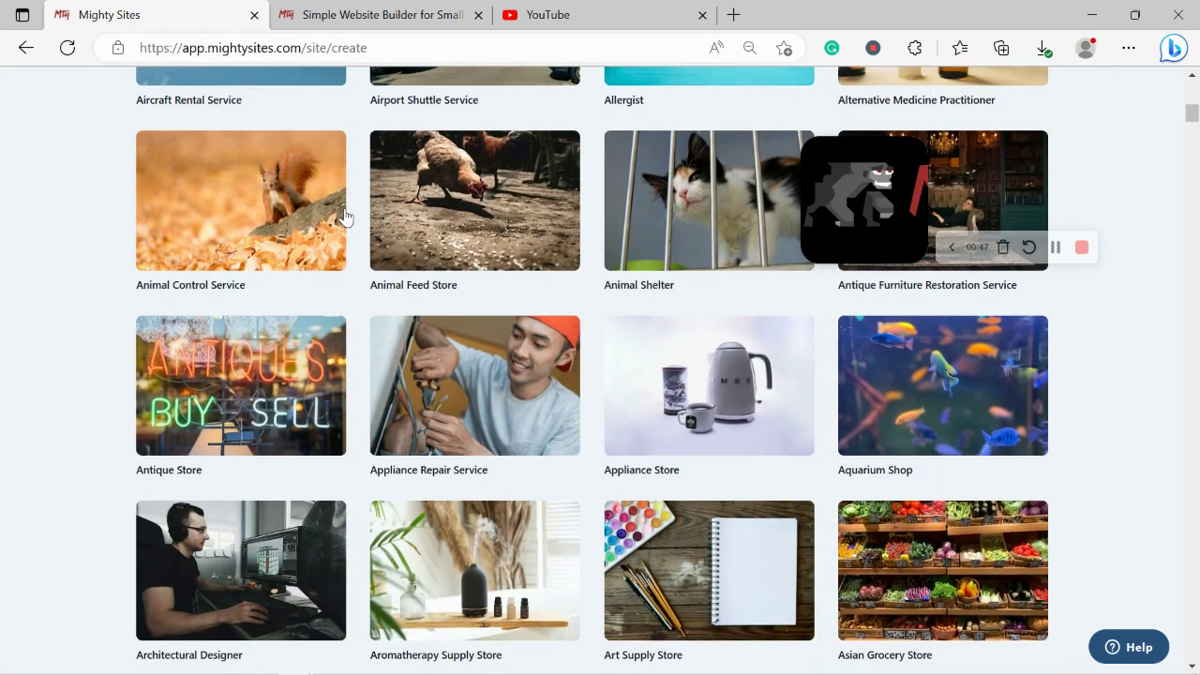
scroll(344, 215, "down", 3)
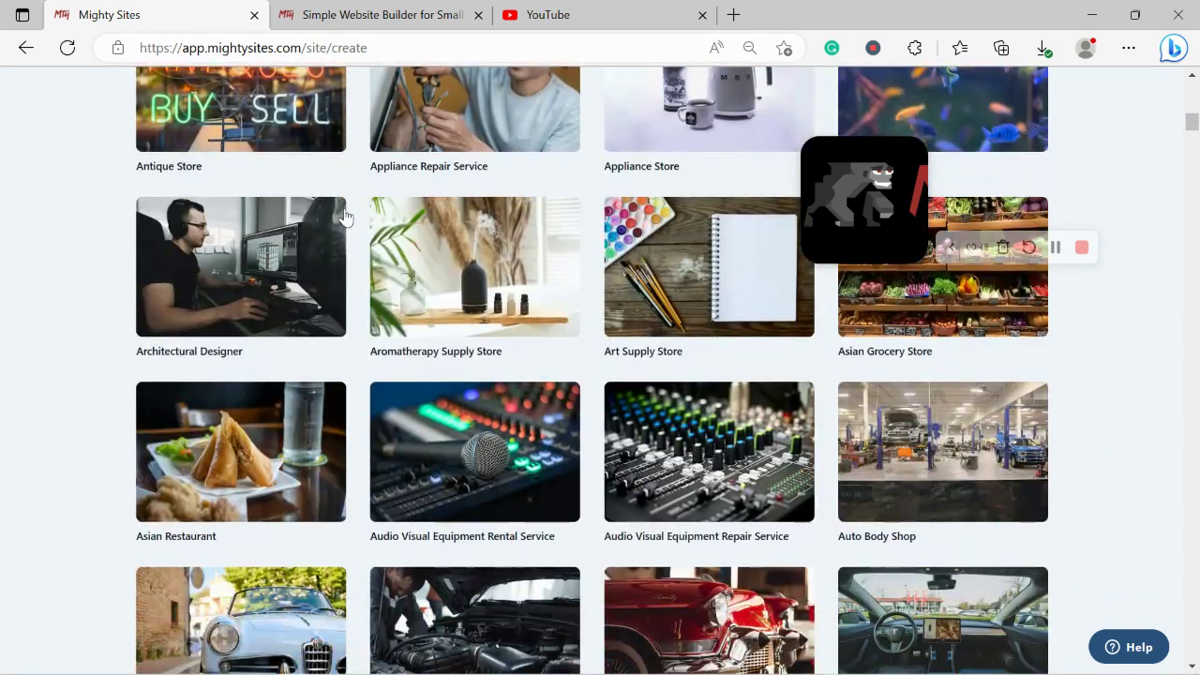
scroll(344, 215, "down", 2)
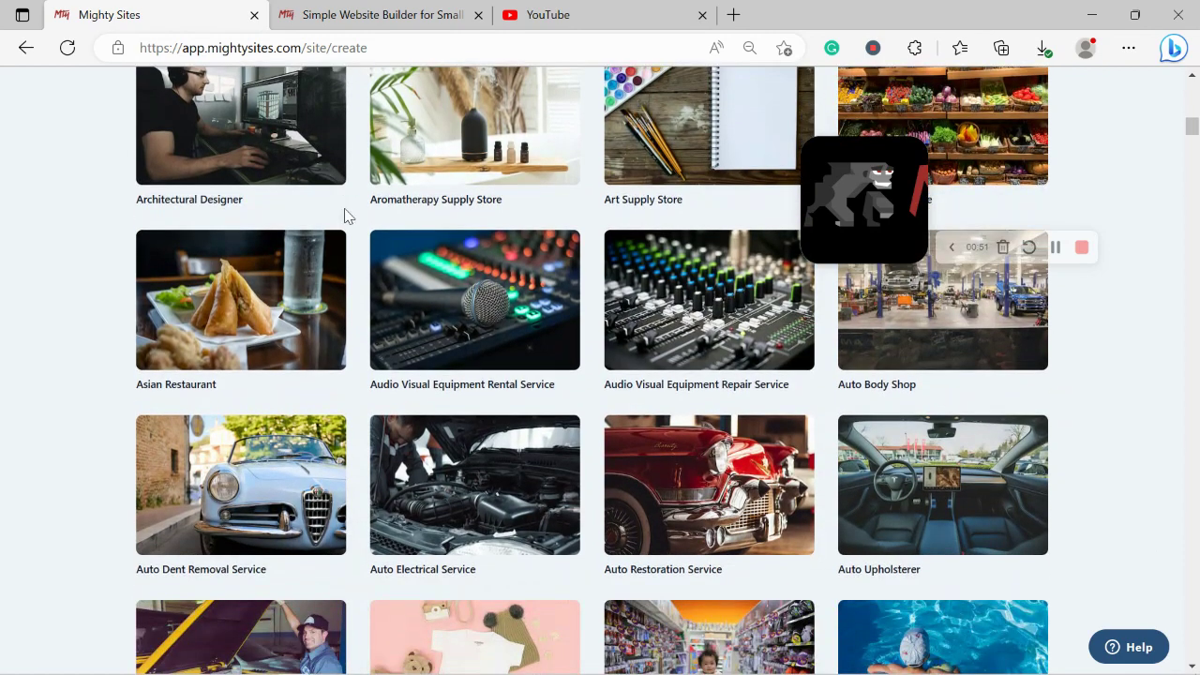
scroll(344, 215, "up", 6)
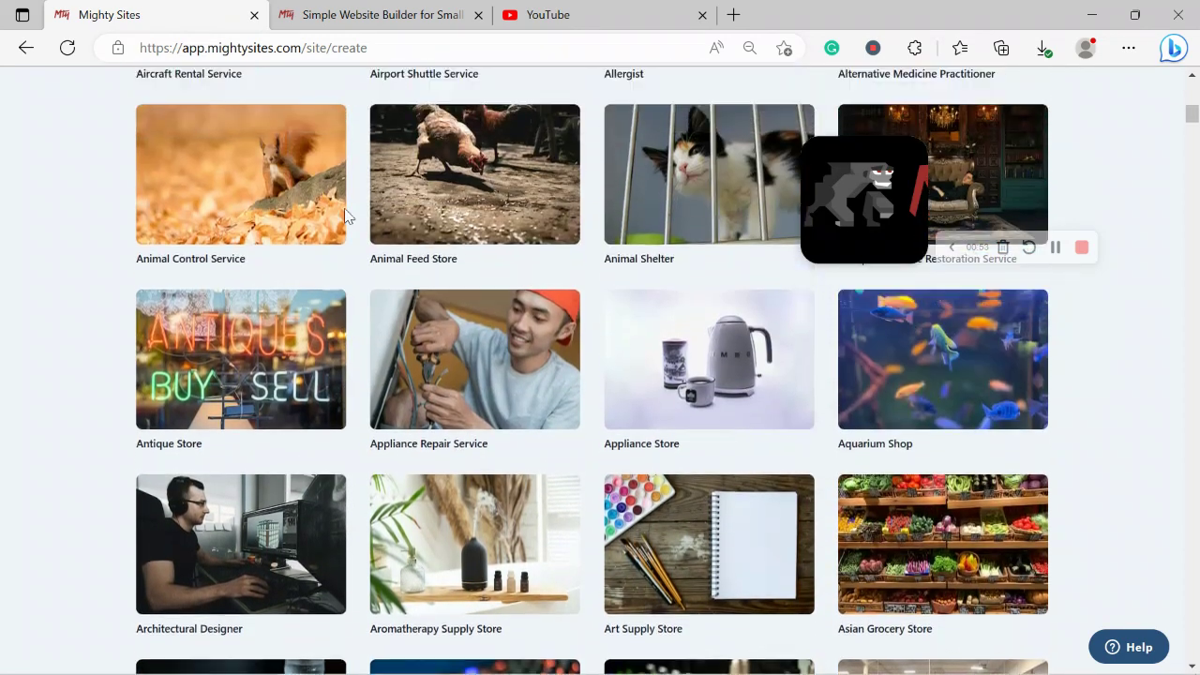
scroll(344, 214, "up", 10)
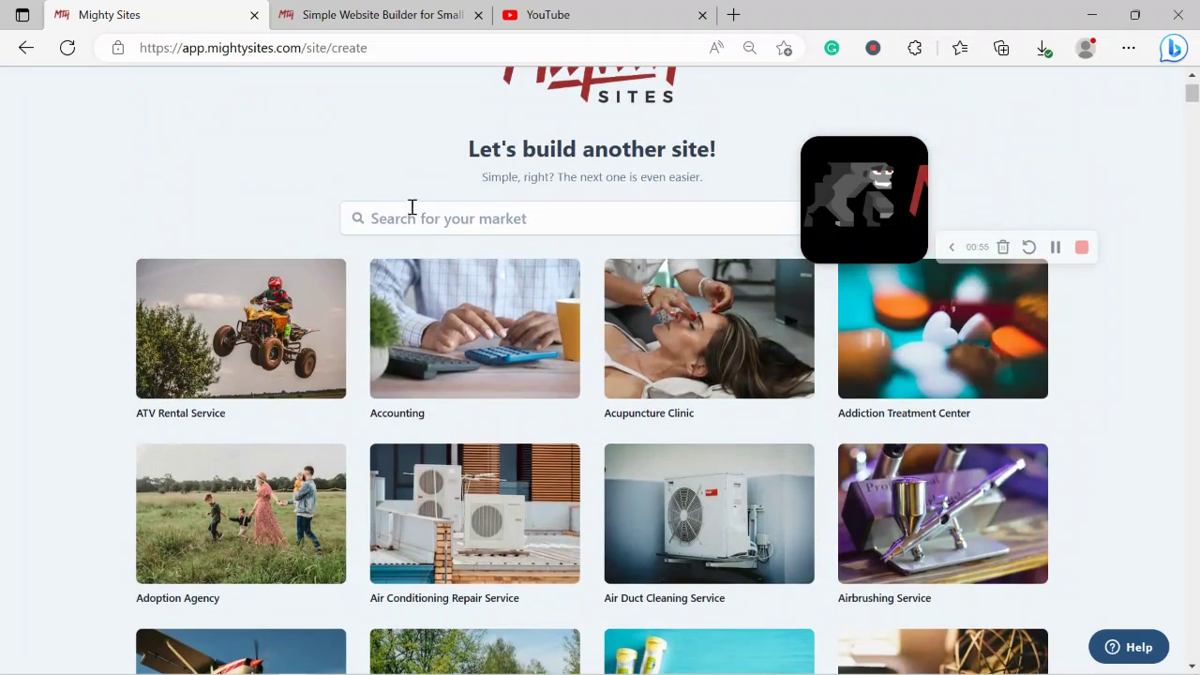
left_click(440, 207)
type("beauty")
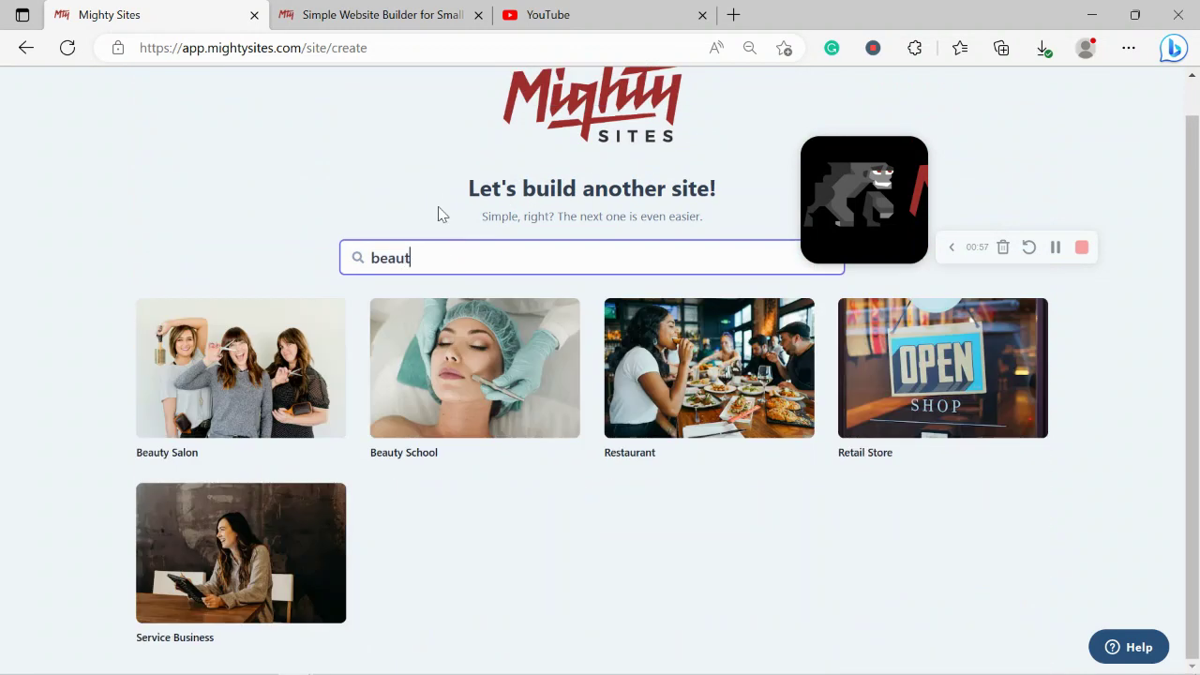
Step: Choose the Beauty School template and enter the company name 'Rochelle's Beauty School'
left_click(467, 408)
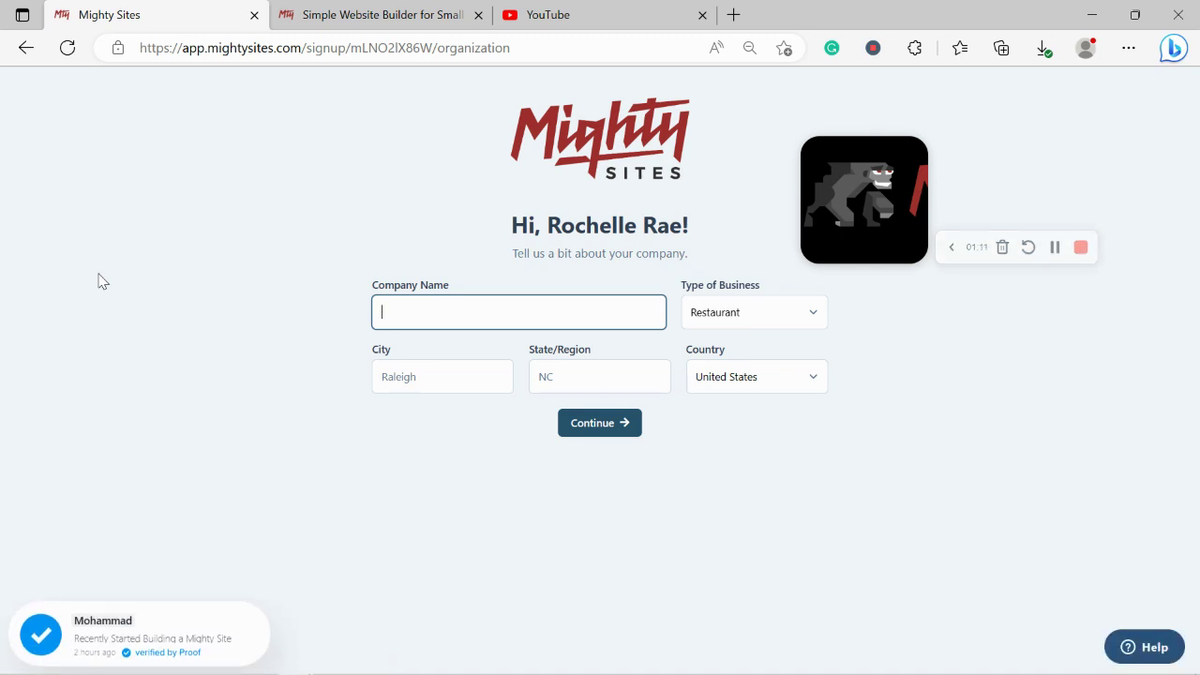
key("Caps_Lock")
type("R")
key("Caps_Lock")
type("ochelle's Beautu")
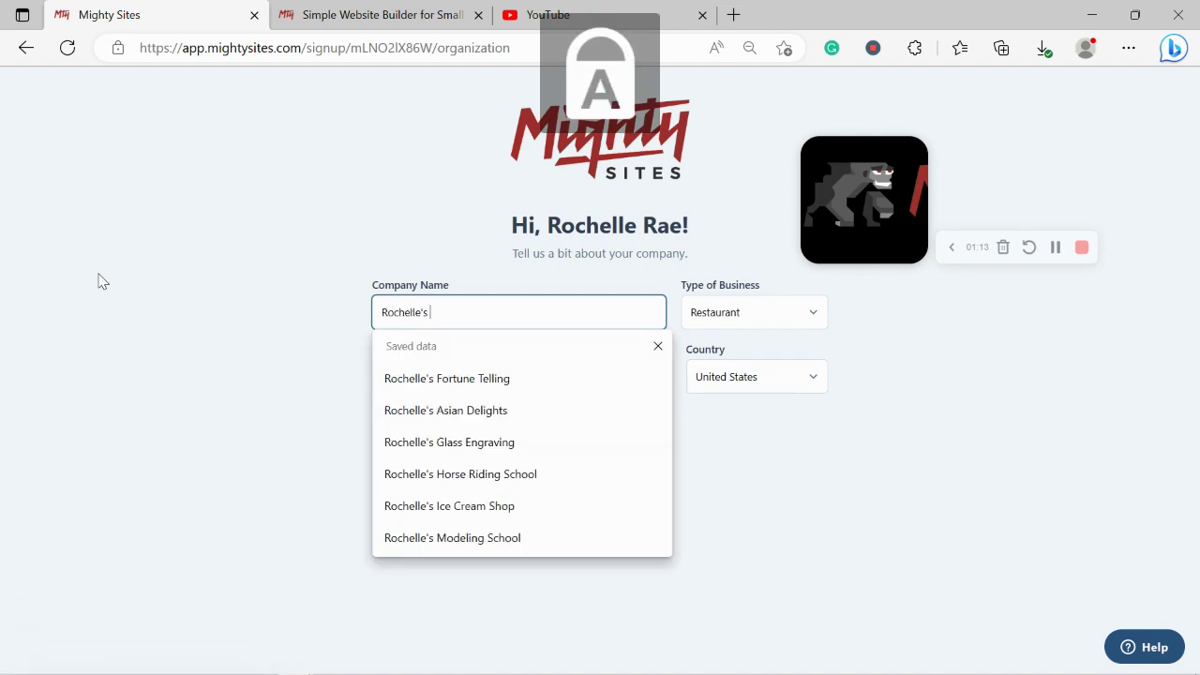
key("BackSpace")
key("BackSpace")
type("y")
key("Caps_Lock")
type("S")
key("Caps_Lock")
type("chool")
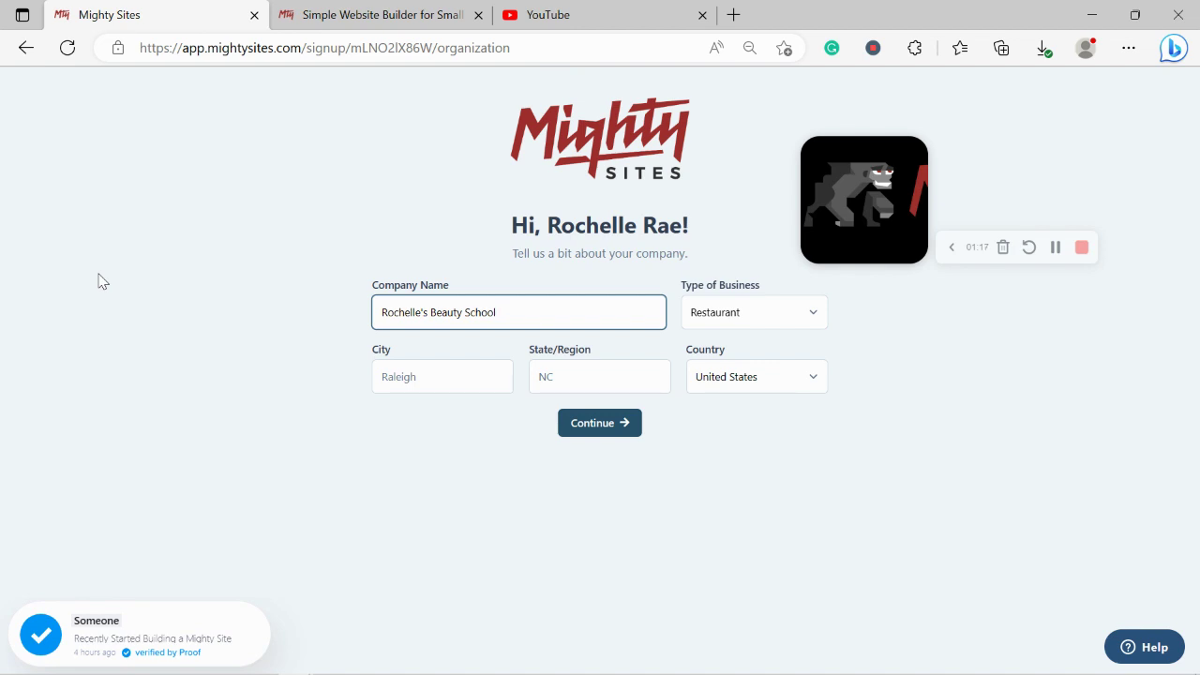
Step: Enter city Denver, state Colorado and business type Service, then submit the details
left_click(422, 365)
key("Caps_Lock")
type("D")
key("Caps_Lock")
type("enver")
left_click(581, 372)
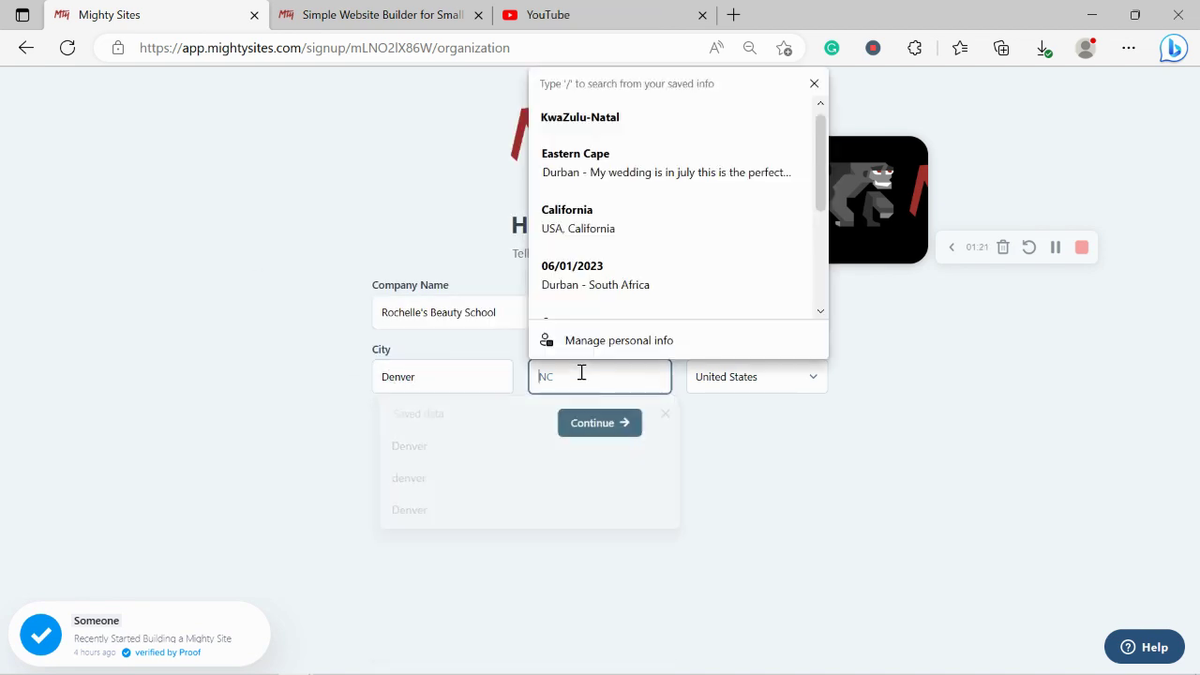
key("Caps_Lock")
type("C")
key("Caps_Lock")
type("olorado")
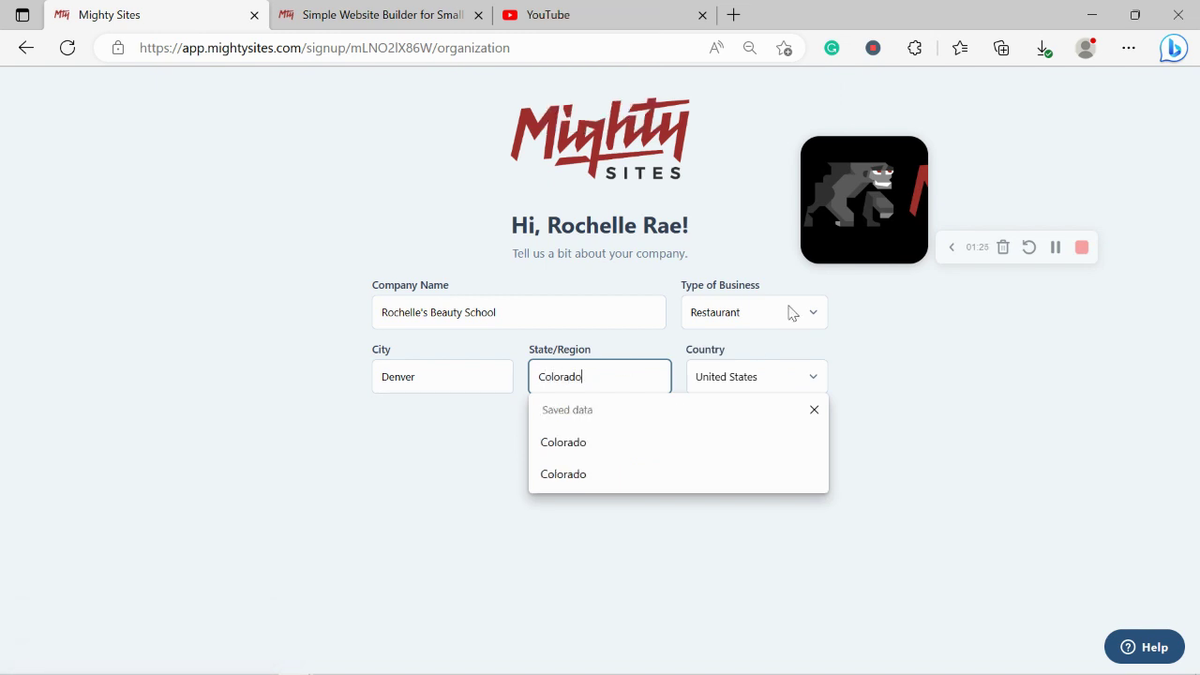
left_click(815, 319)
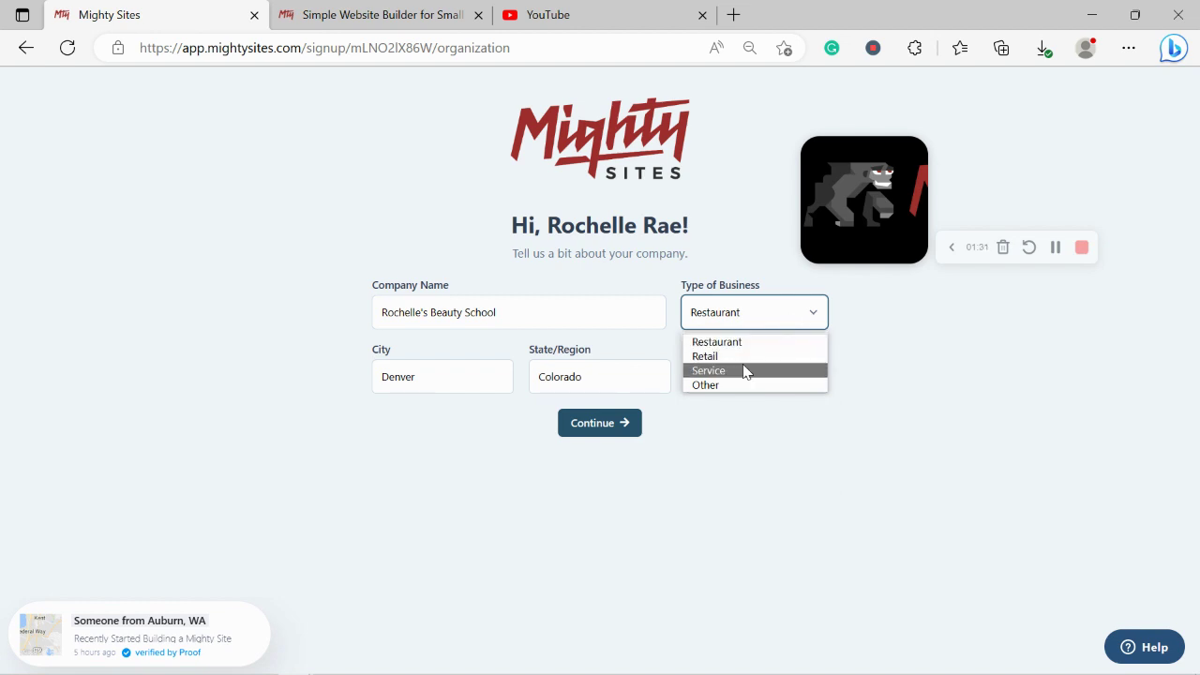
left_click(745, 371)
left_click(589, 427)
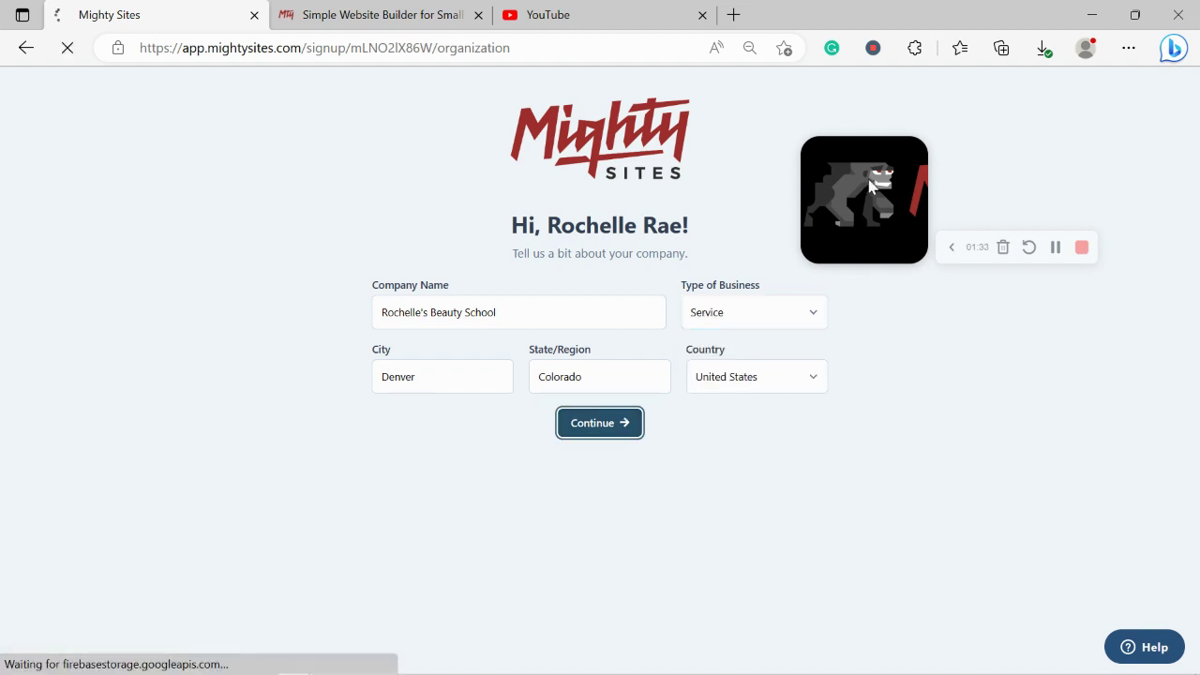
Step: Scroll the generated site down to the About Us paragraphs beside the portrait photo and highlight them
left_click_drag(869, 186, 1026, 81)
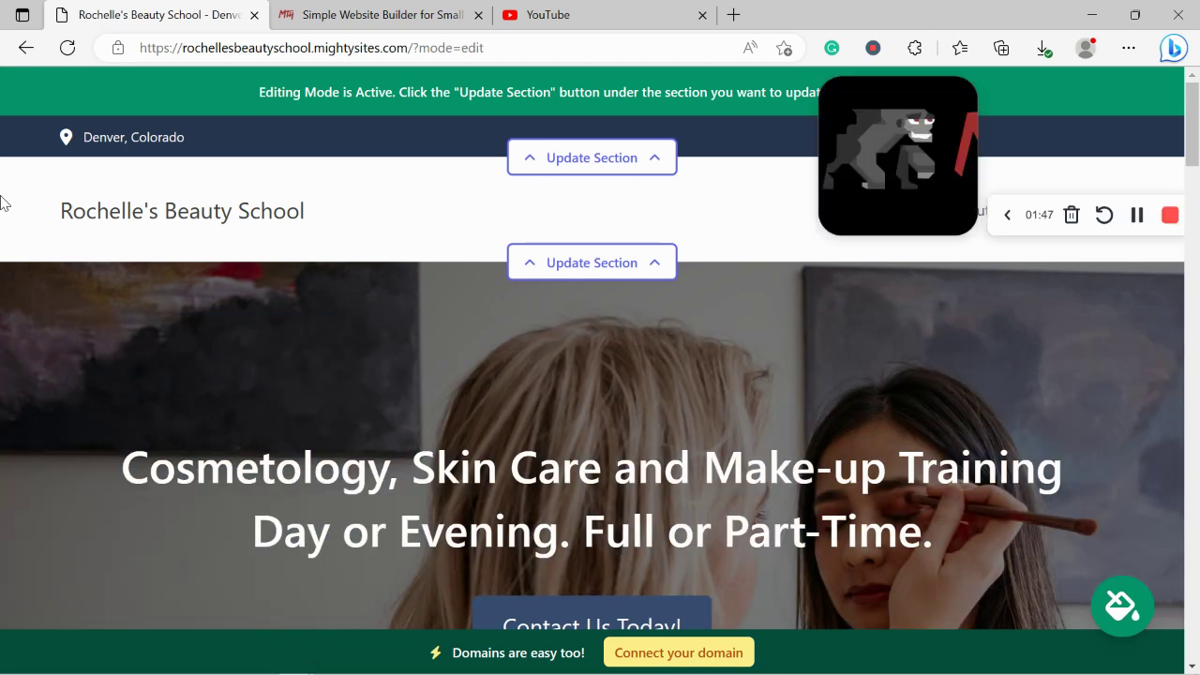
scroll(523, 91, "down", 3)
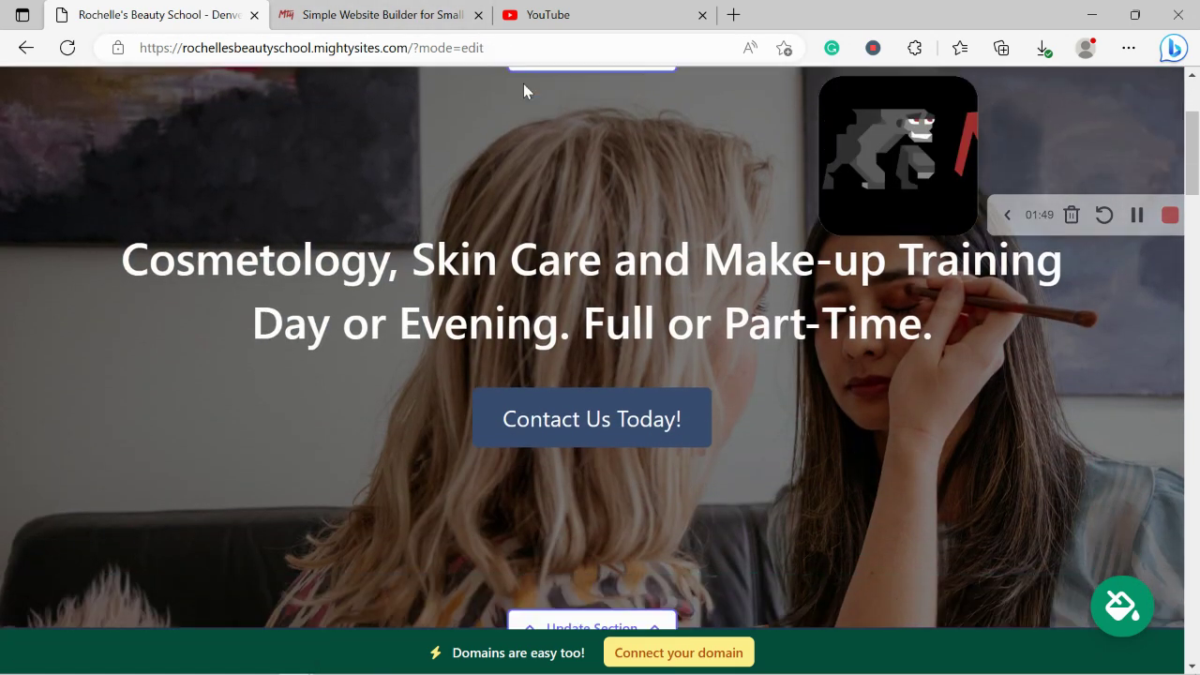
scroll(523, 91, "down", 3)
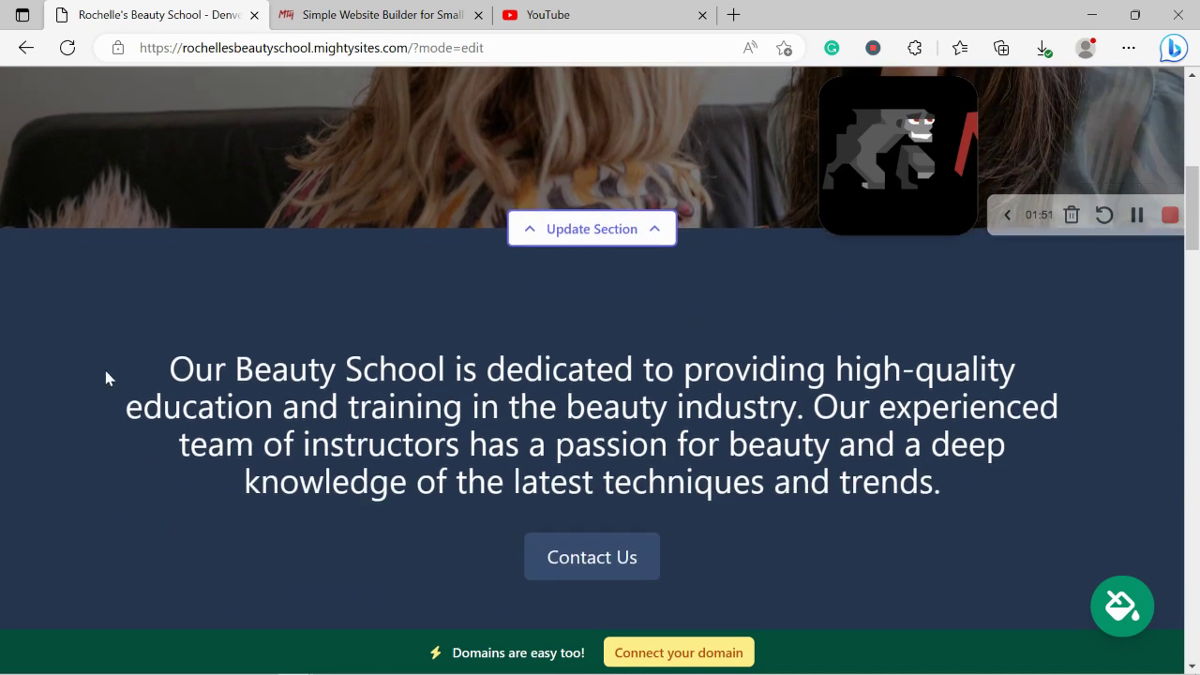
left_click_drag(107, 375, 969, 514)
scroll(854, 517, "down", 3)
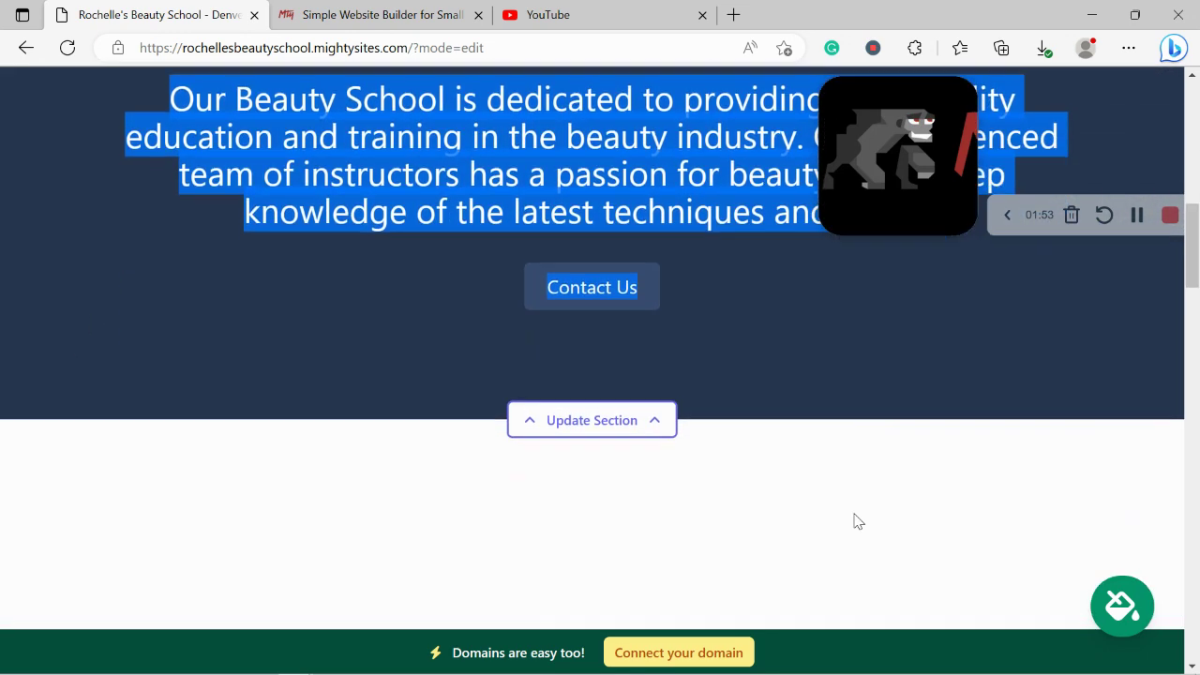
scroll(854, 516, "down", 4)
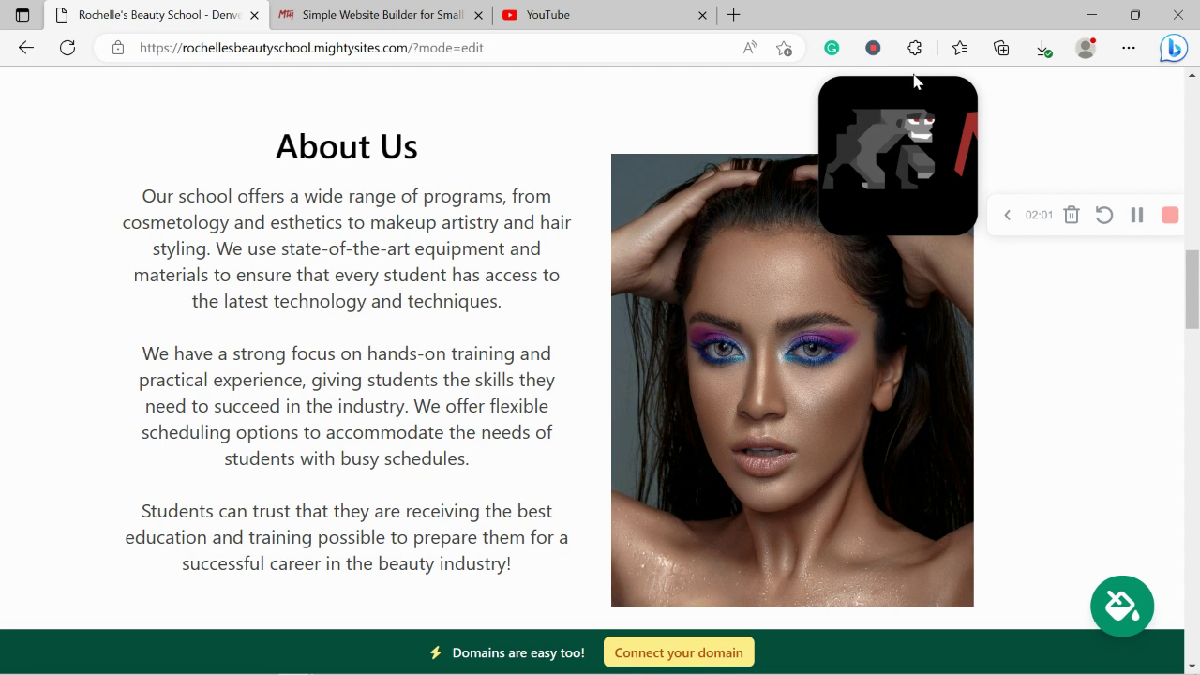
left_click_drag(908, 147, 347, 469)
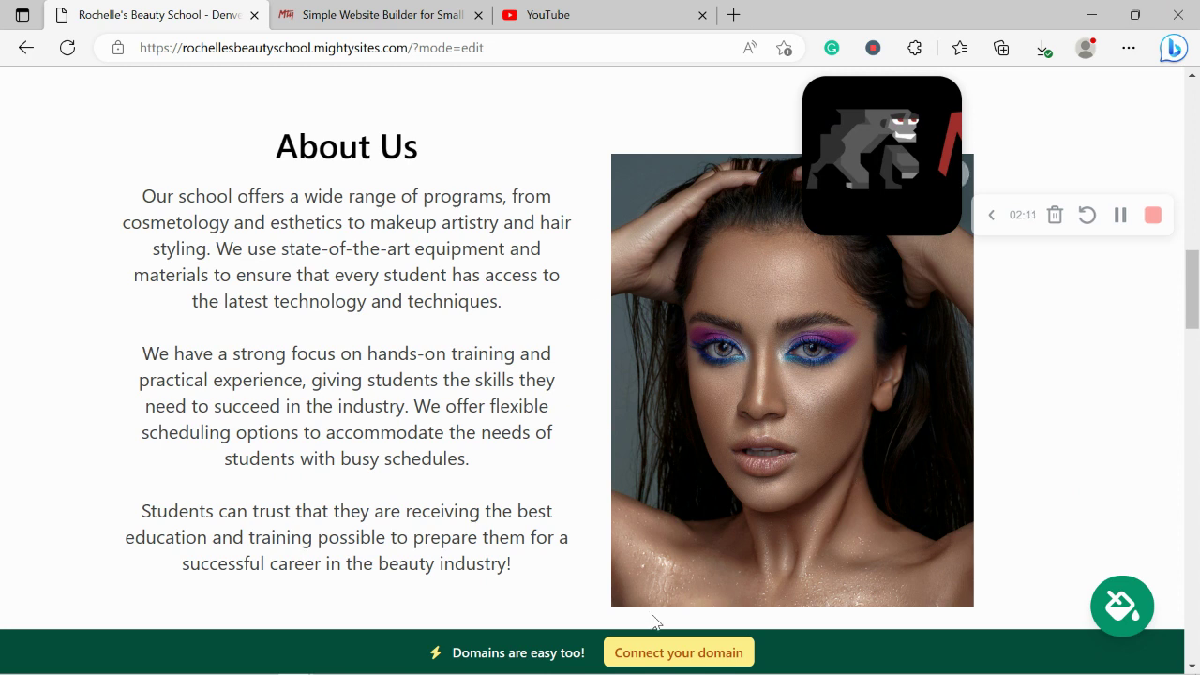
left_click_drag(140, 195, 523, 565)
left_click(118, 490)
scroll(119, 490, "down", 3)
scroll(119, 491, "down", 5)
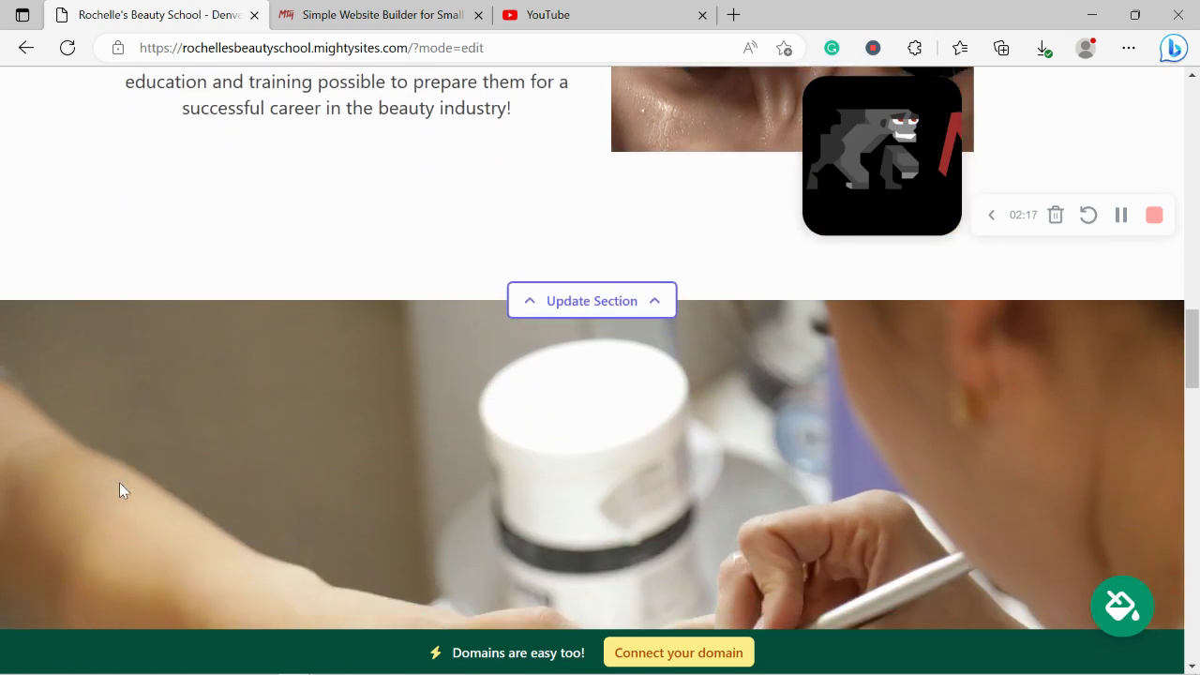
scroll(120, 483, "down", 3)
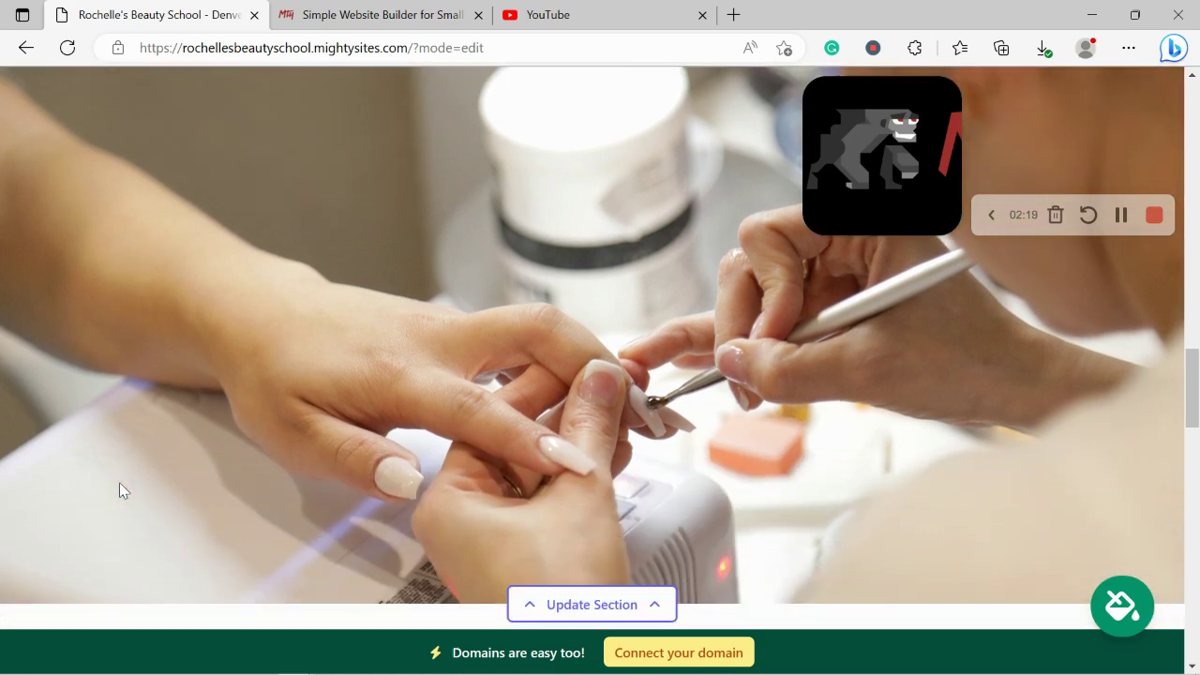
scroll(119, 490, "down", 3)
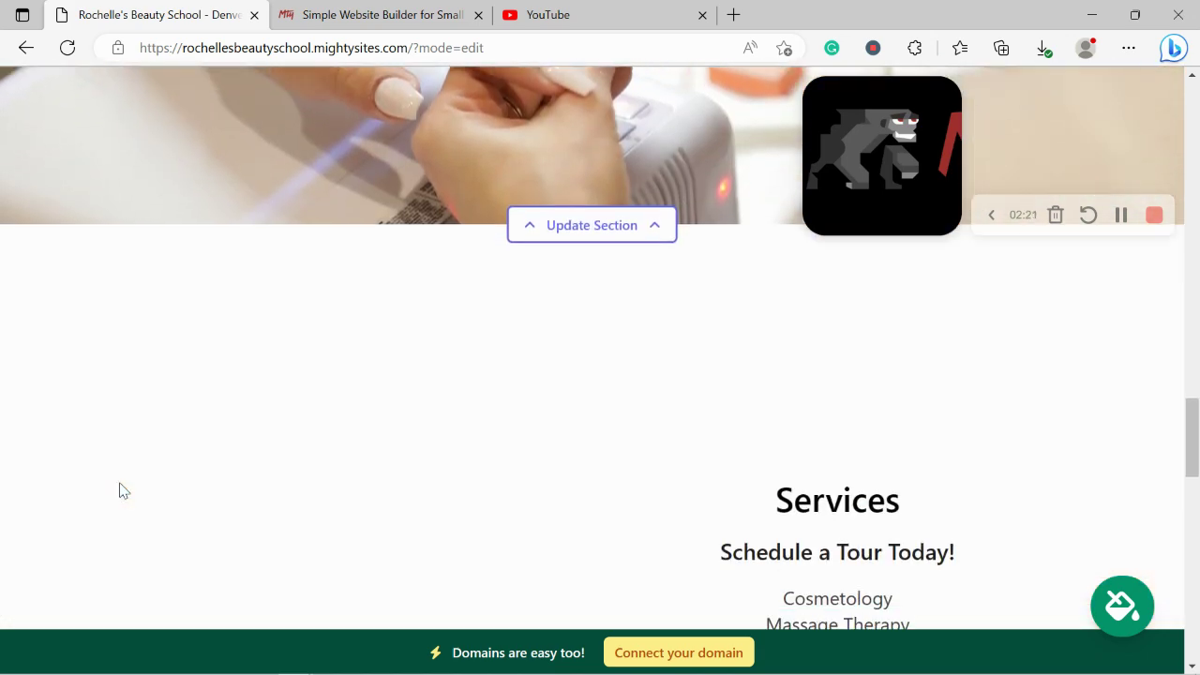
scroll(119, 491, "down", 2)
scroll(119, 490, "down", 1)
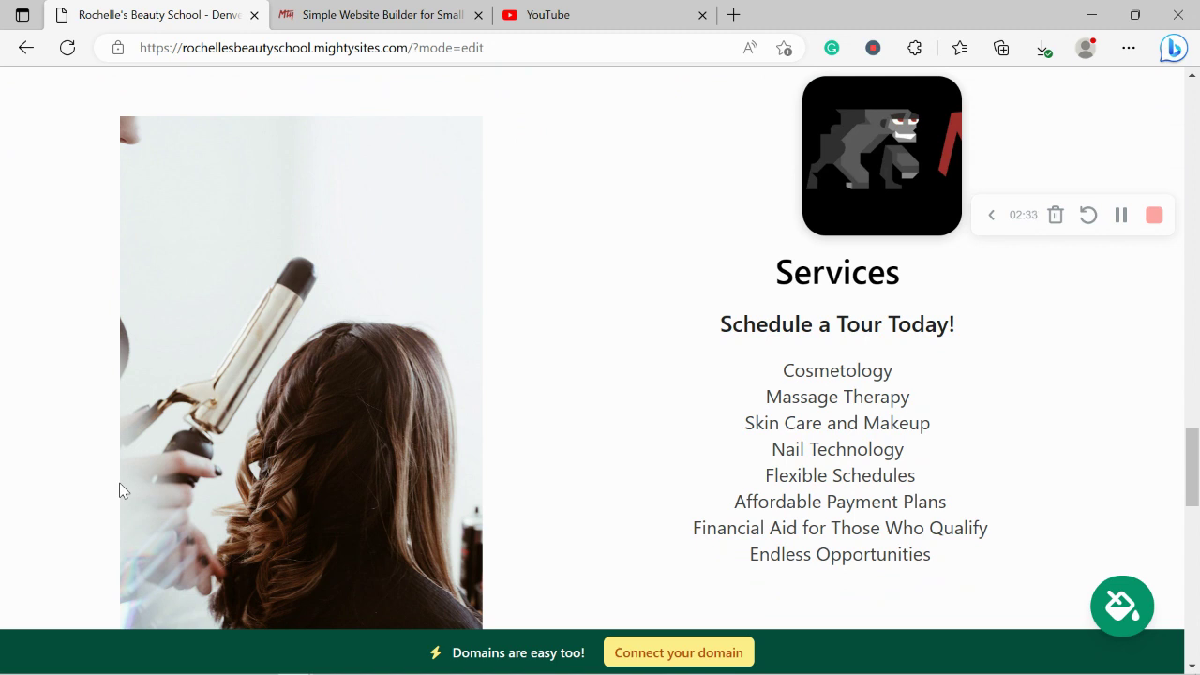
scroll(119, 489, "down", 5)
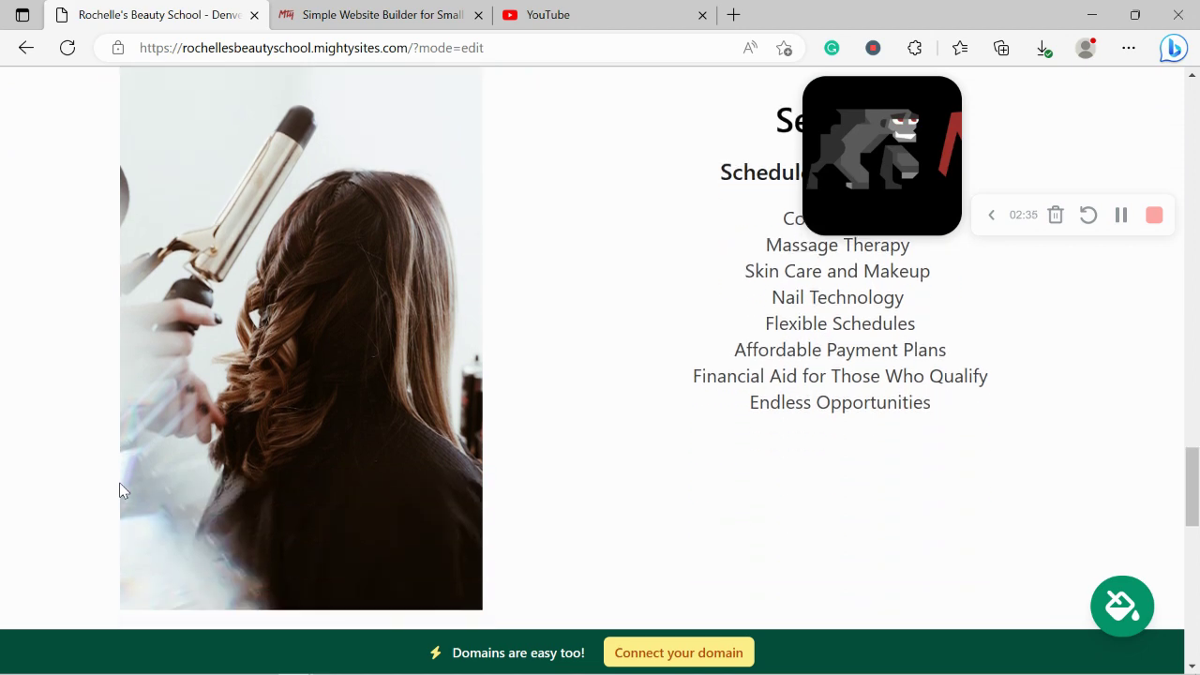
scroll(119, 490, "down", 3)
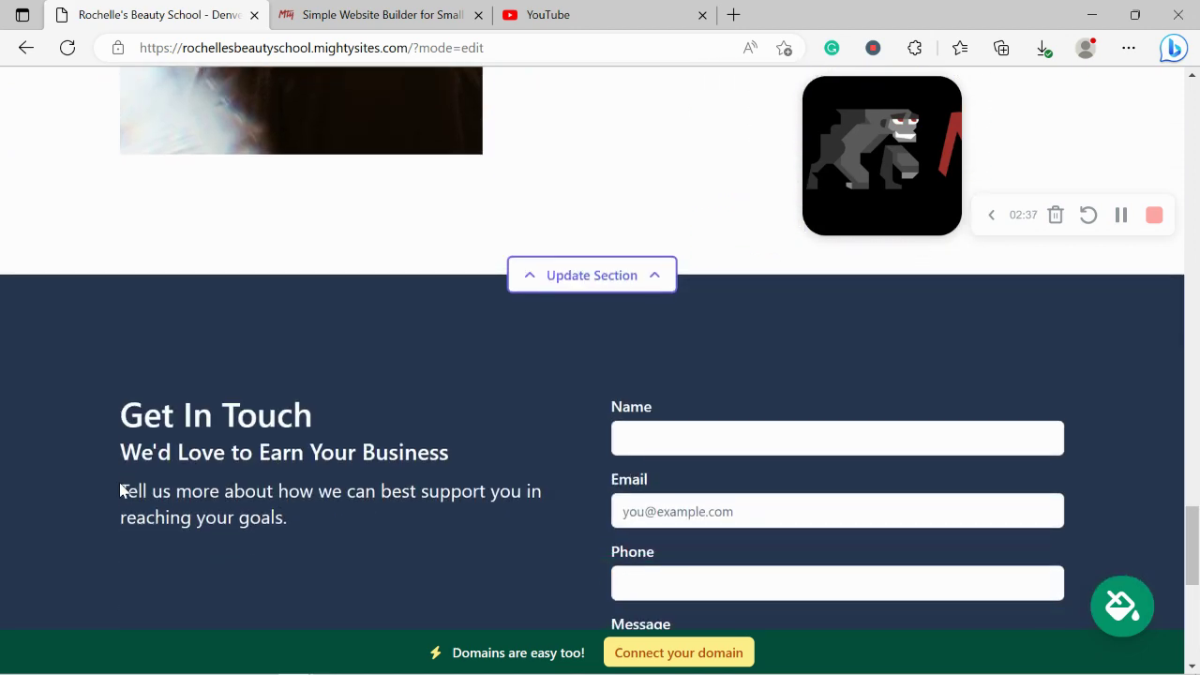
scroll(119, 489, "up", 1)
scroll(119, 489, "up", 9)
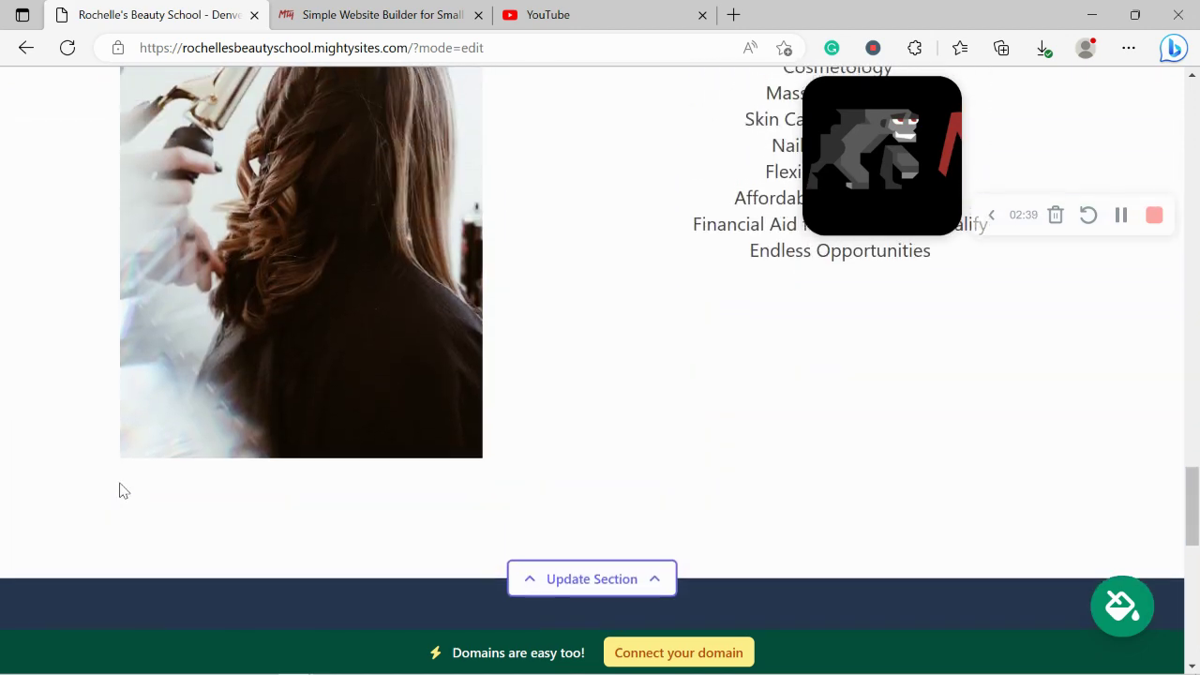
scroll(120, 489, "up", 13)
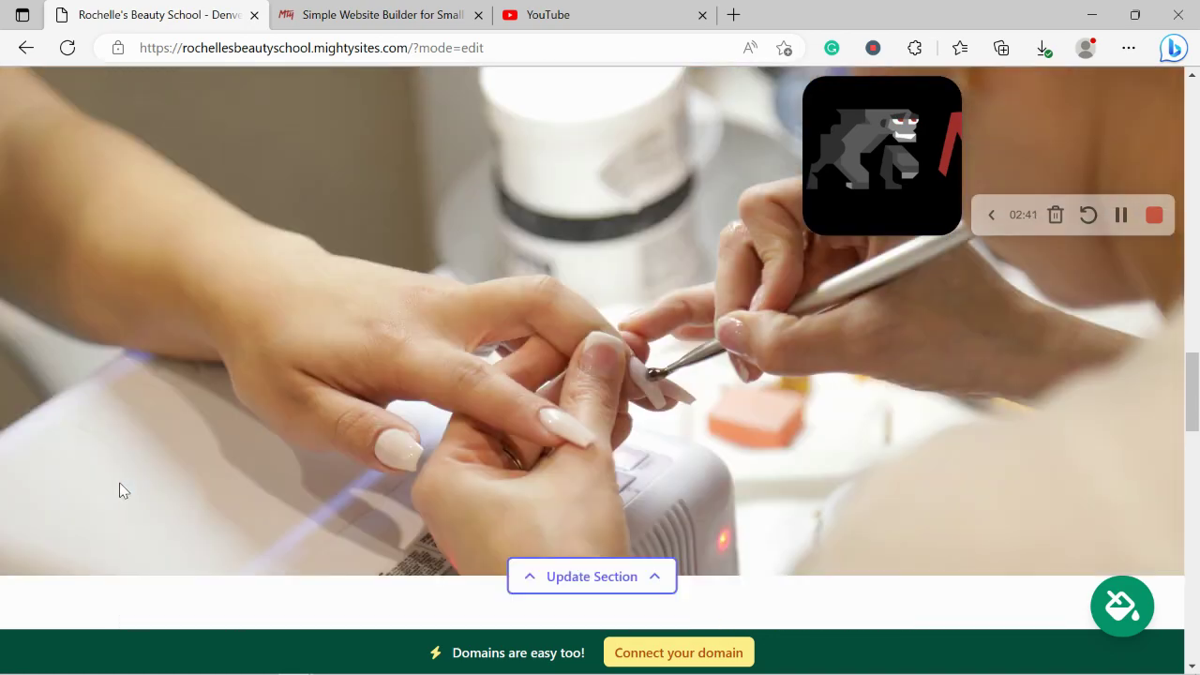
scroll(119, 490, "up", 10)
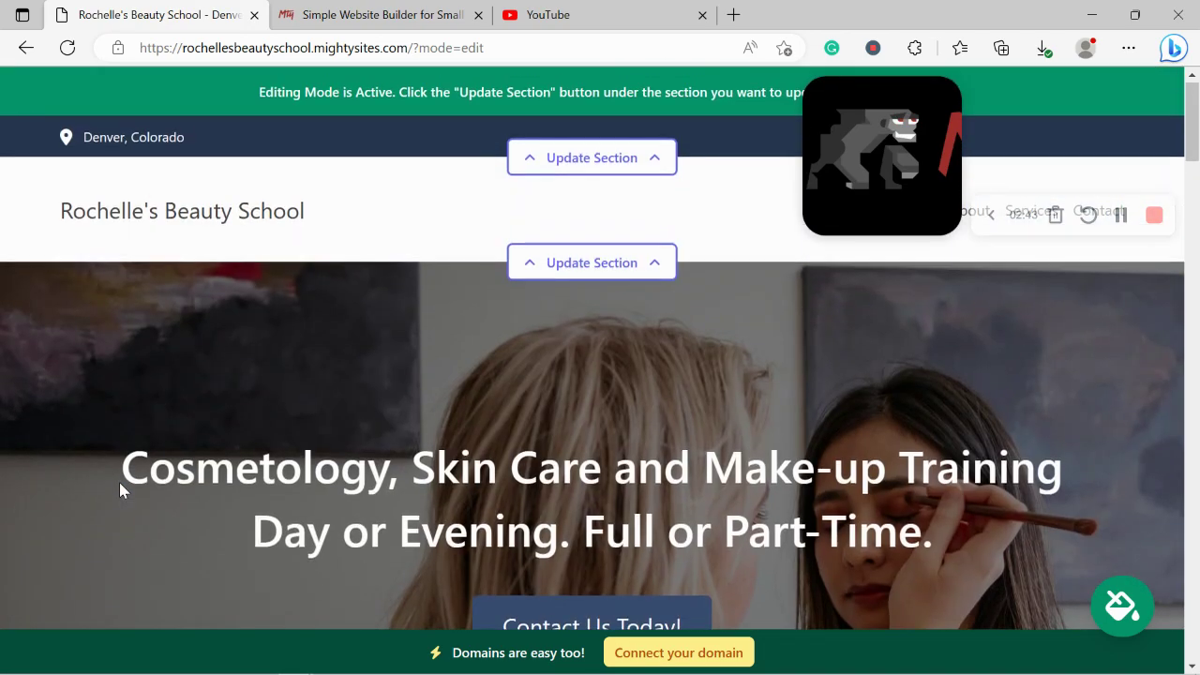
Step: Open the header's location settings and enter the organization e-mail, set to show on the site
left_click(641, 159)
left_click_drag(864, 331, 882, 581)
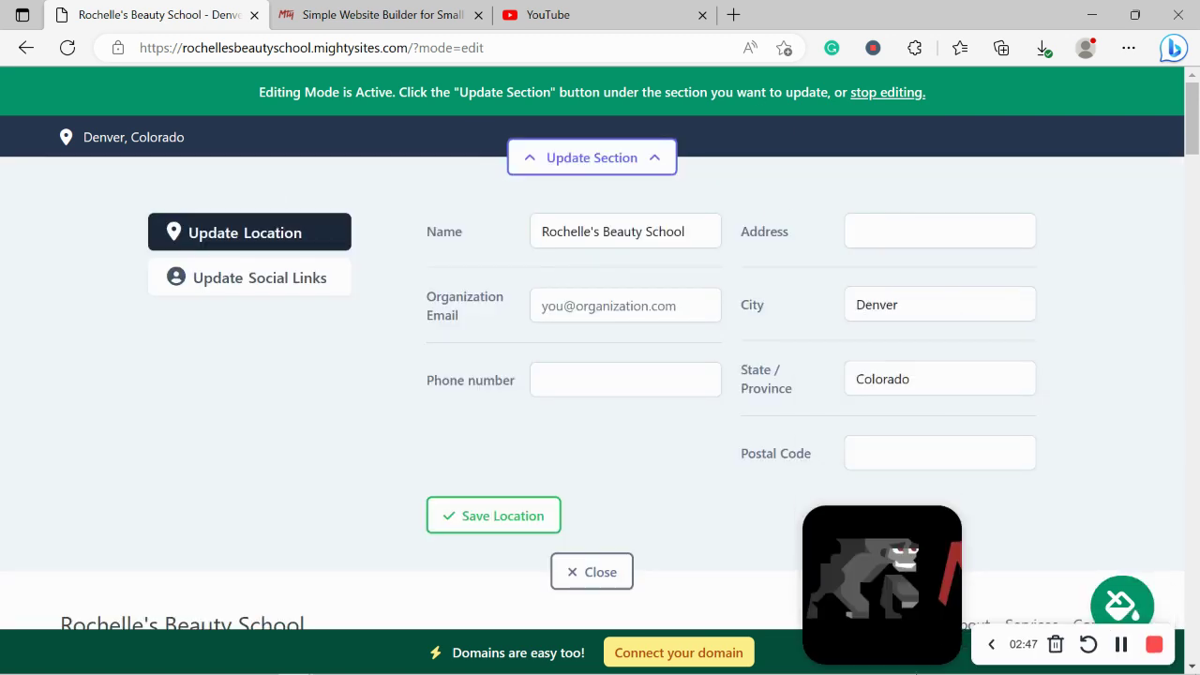
left_click(612, 288)
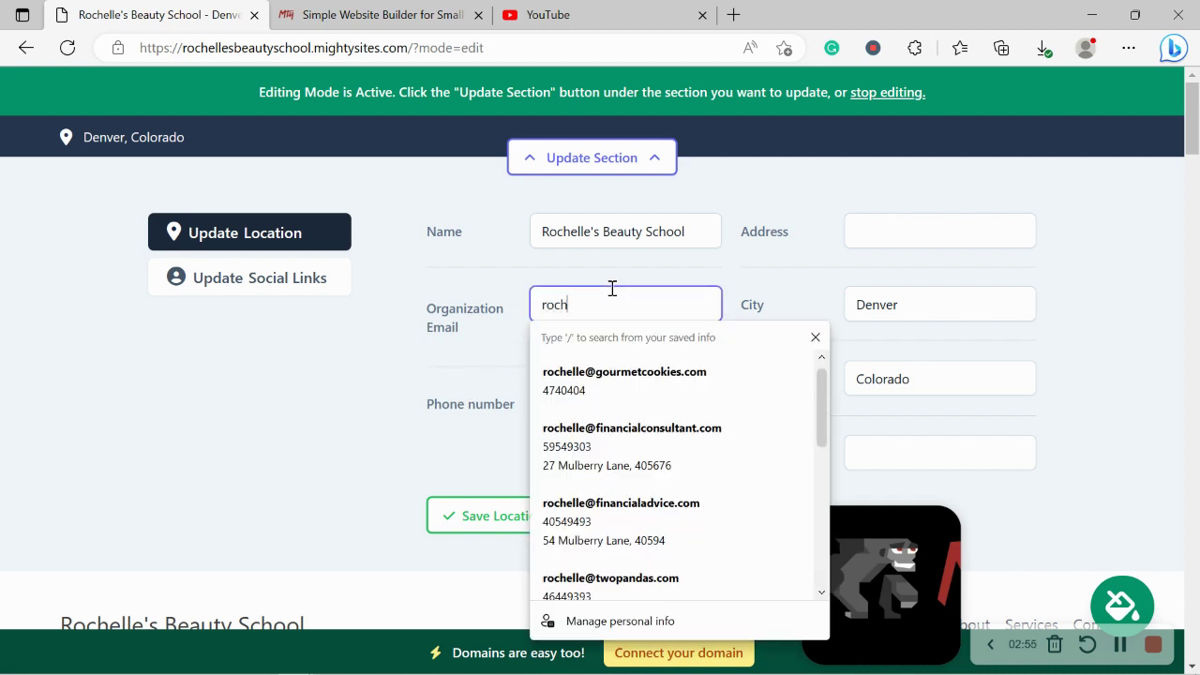
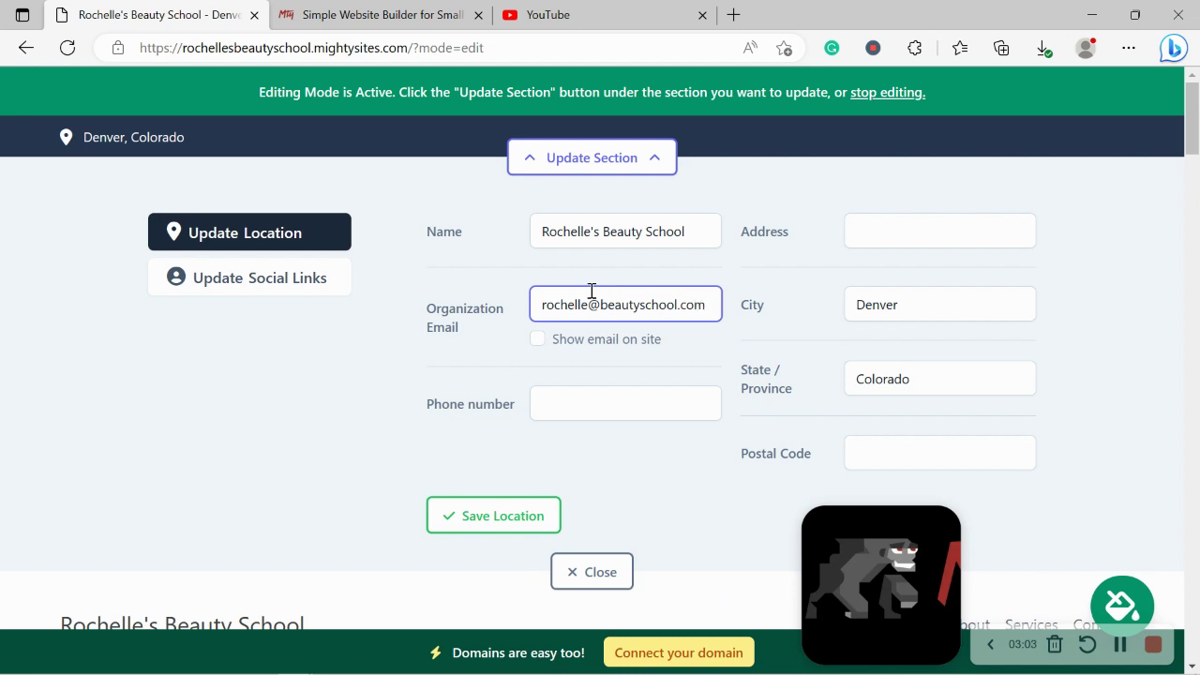
left_click(537, 339)
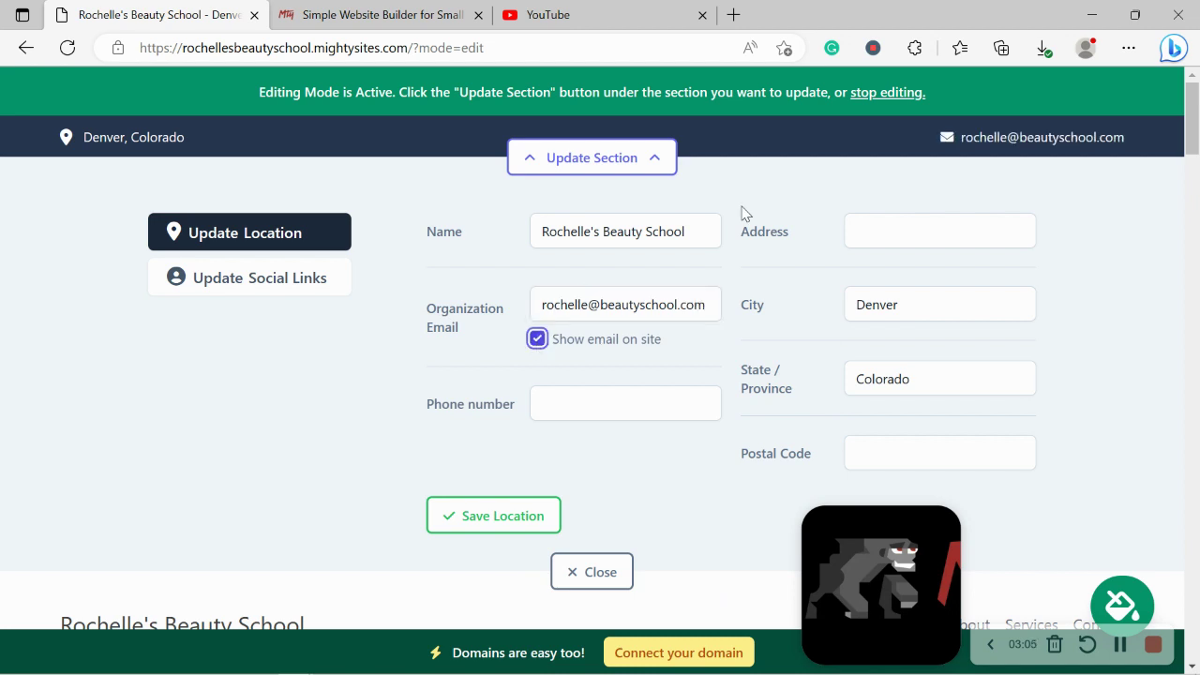
Step: Add the school's phone number, street address and postal code, then save the location
left_click(549, 397)
type("465-")
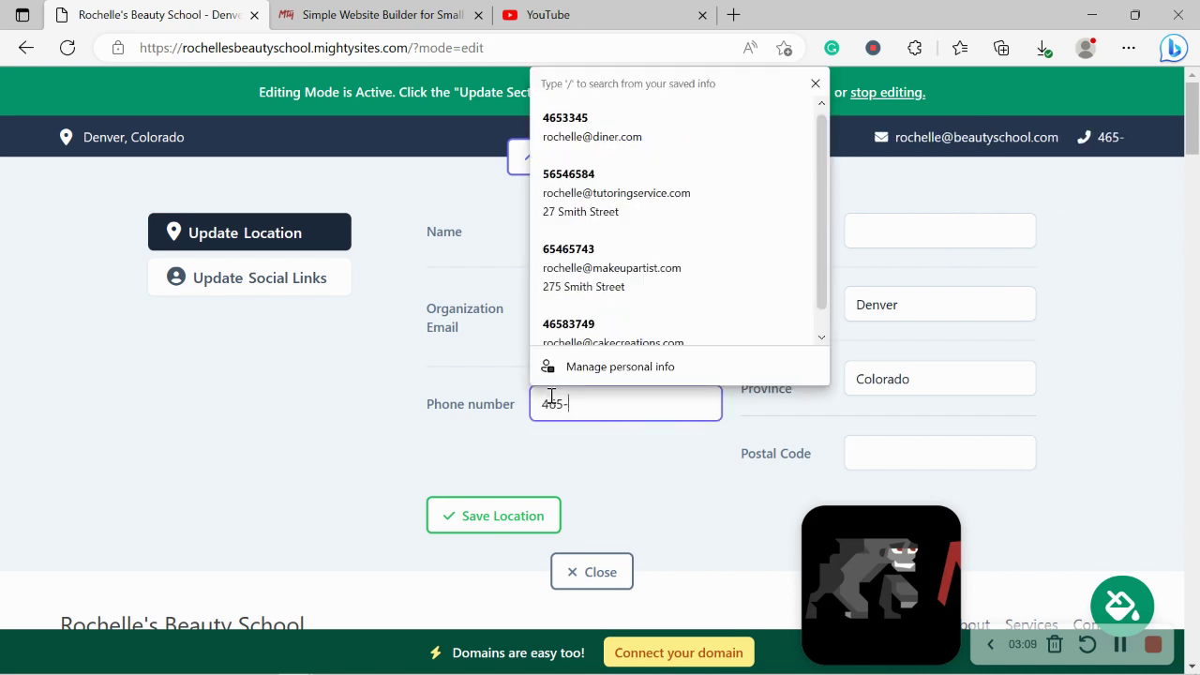
type("6765")
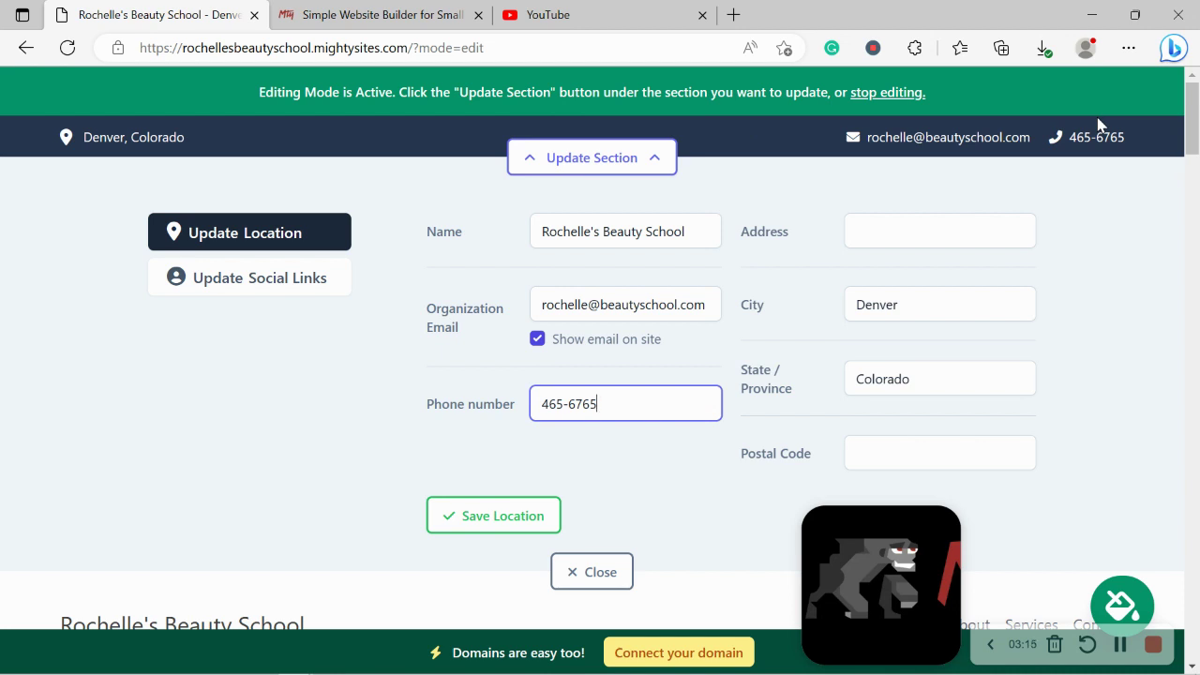
left_click(925, 229)
key("Caps_Lock")
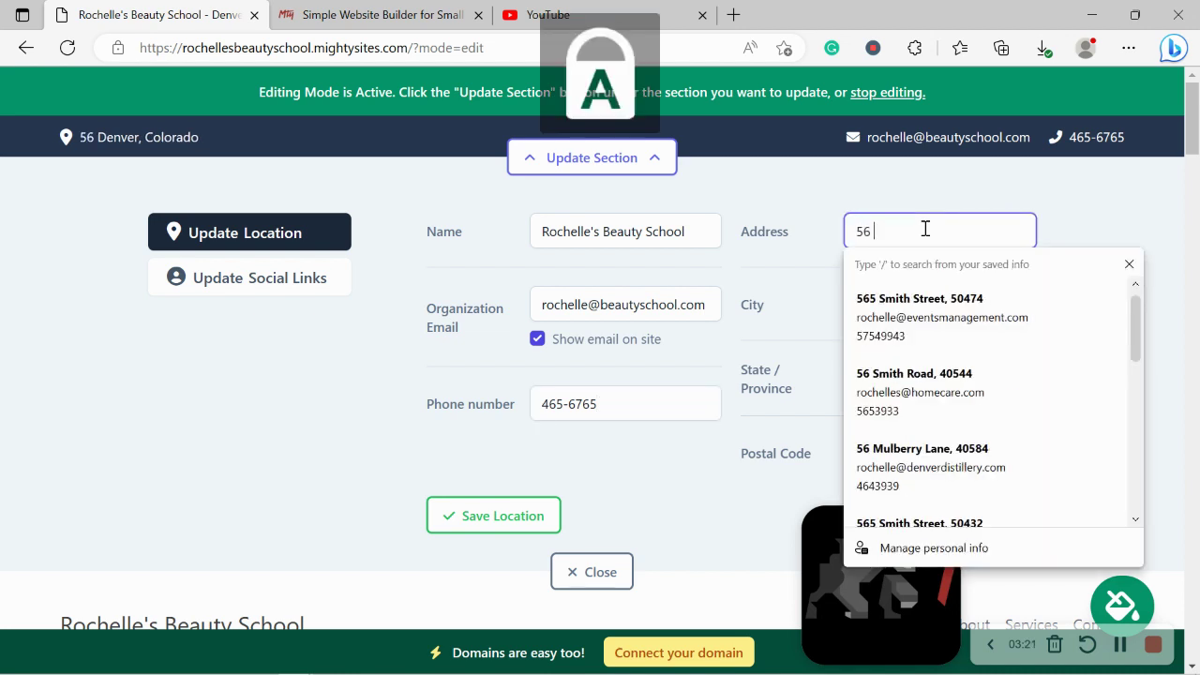
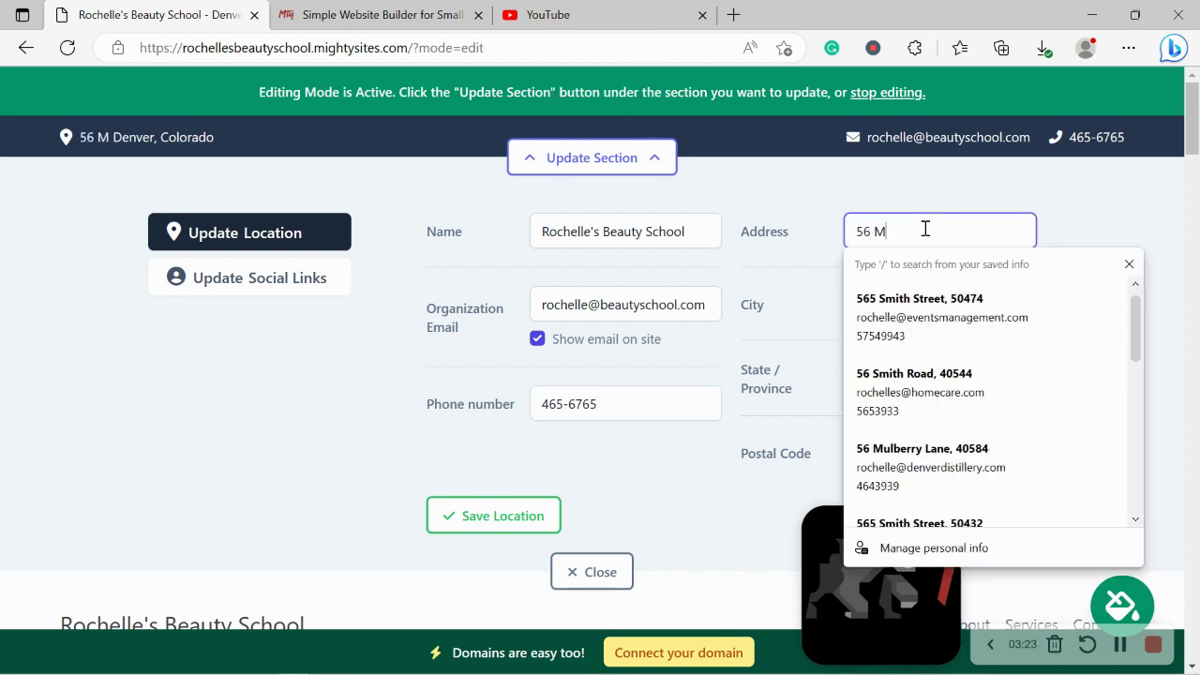
key("Caps_Lock")
key("Caps_Lock")
key("Caps_Lock")
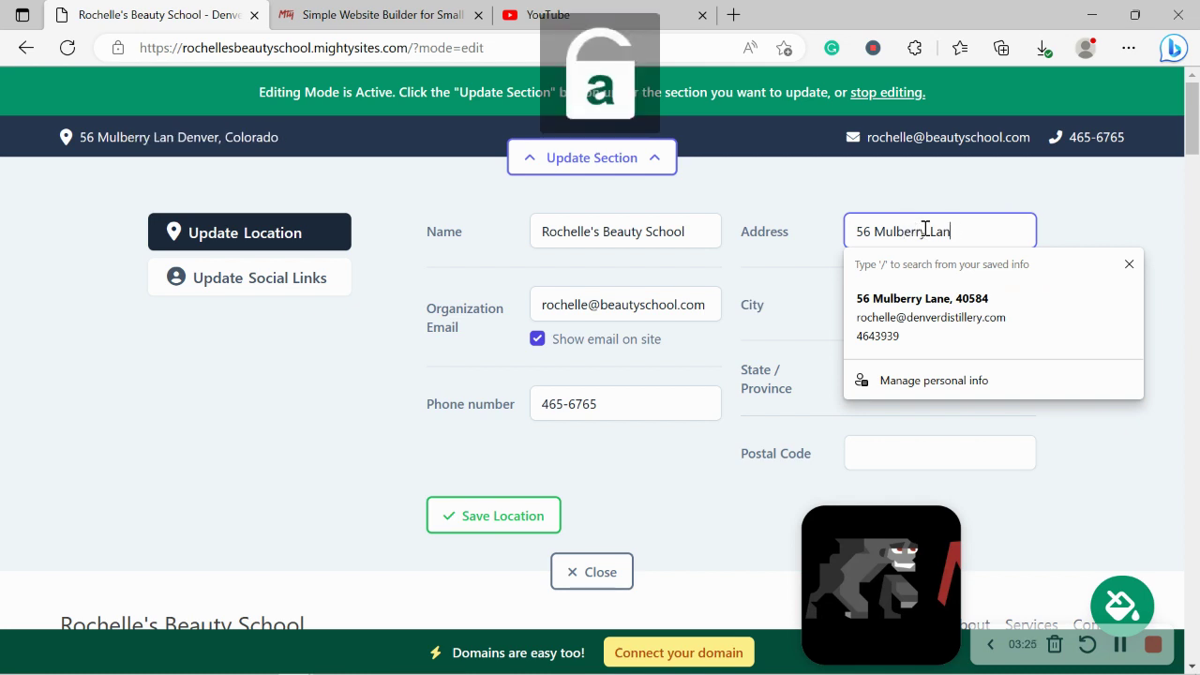
left_click(904, 446)
type("4")
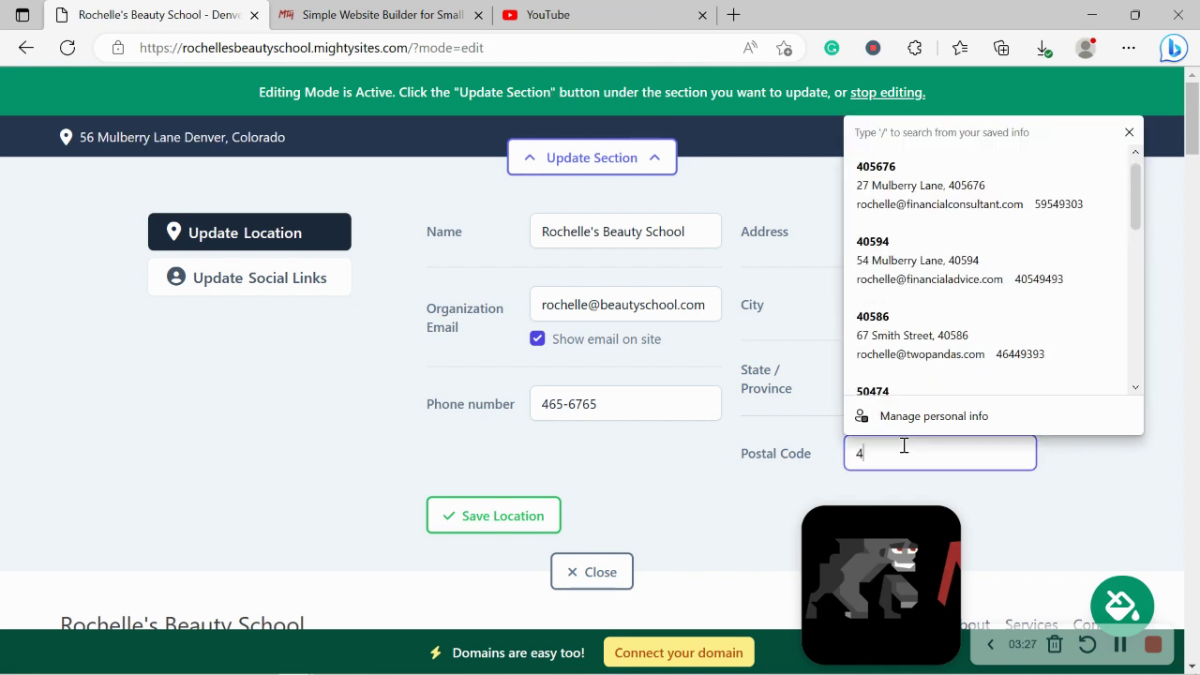
type("0568")
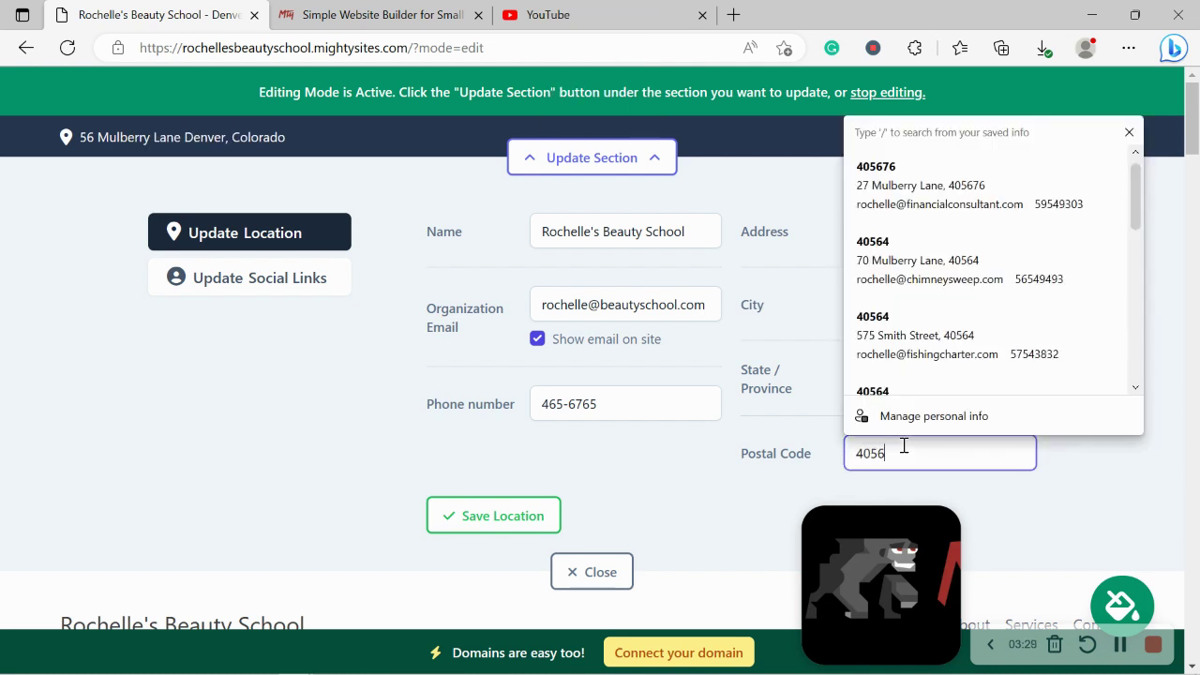
left_click(491, 512)
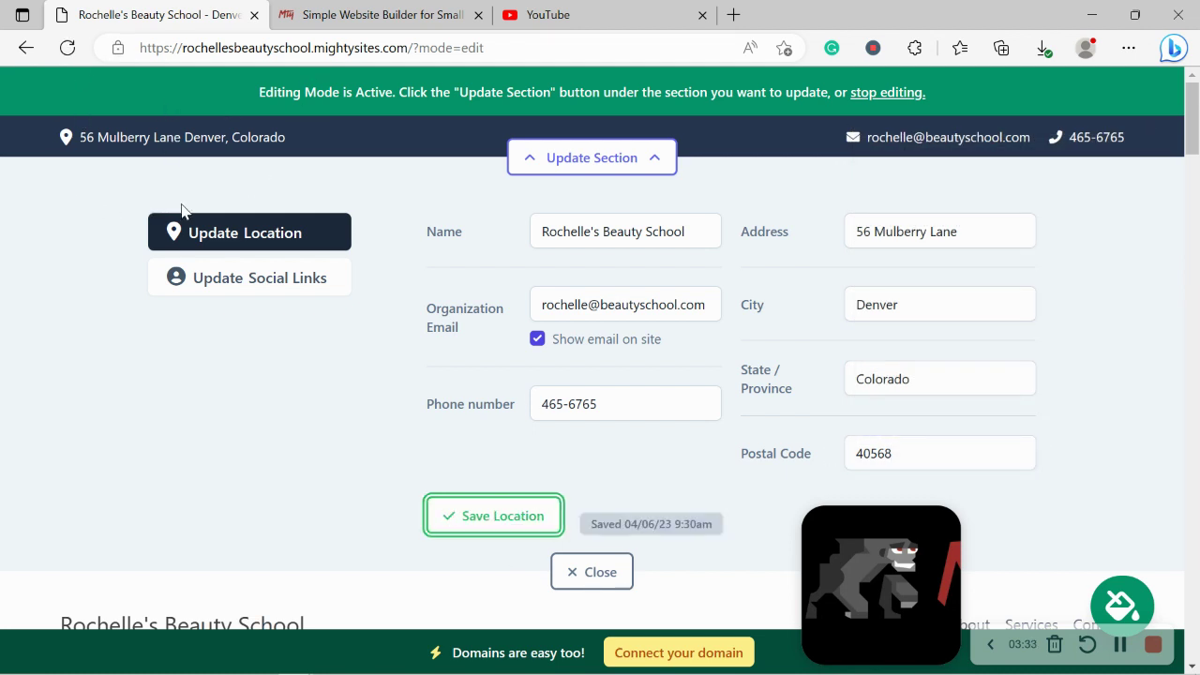
Step: Test the header address link in Google Maps, then close that tab
left_click(220, 138)
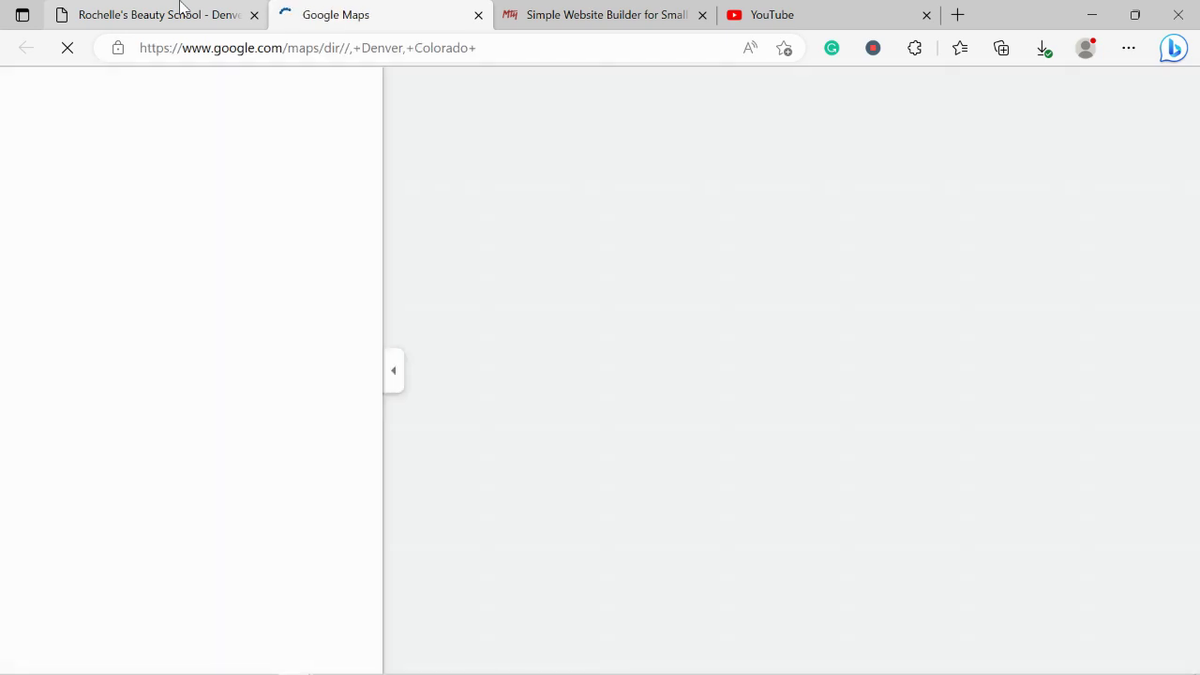
left_click(181, 8)
left_click(425, 9)
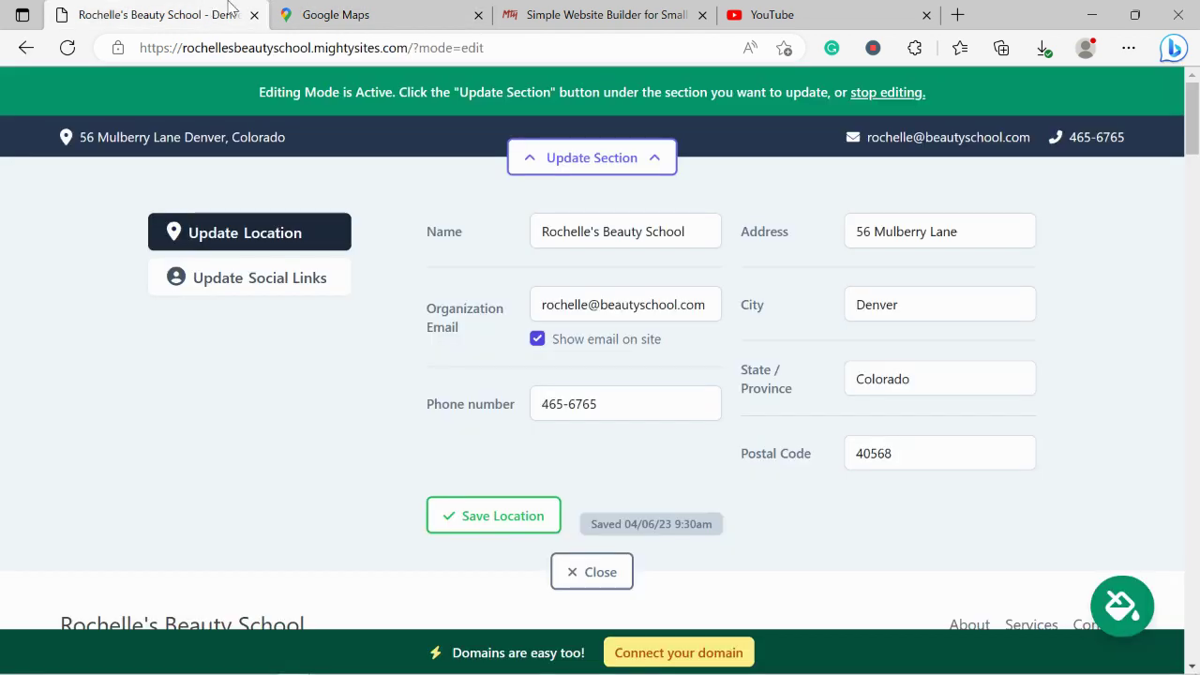
left_click(159, 14)
left_click(478, 16)
Step: Re-save the location, then enter the Instagram handle 'mightysites' in the social links
left_click(498, 517)
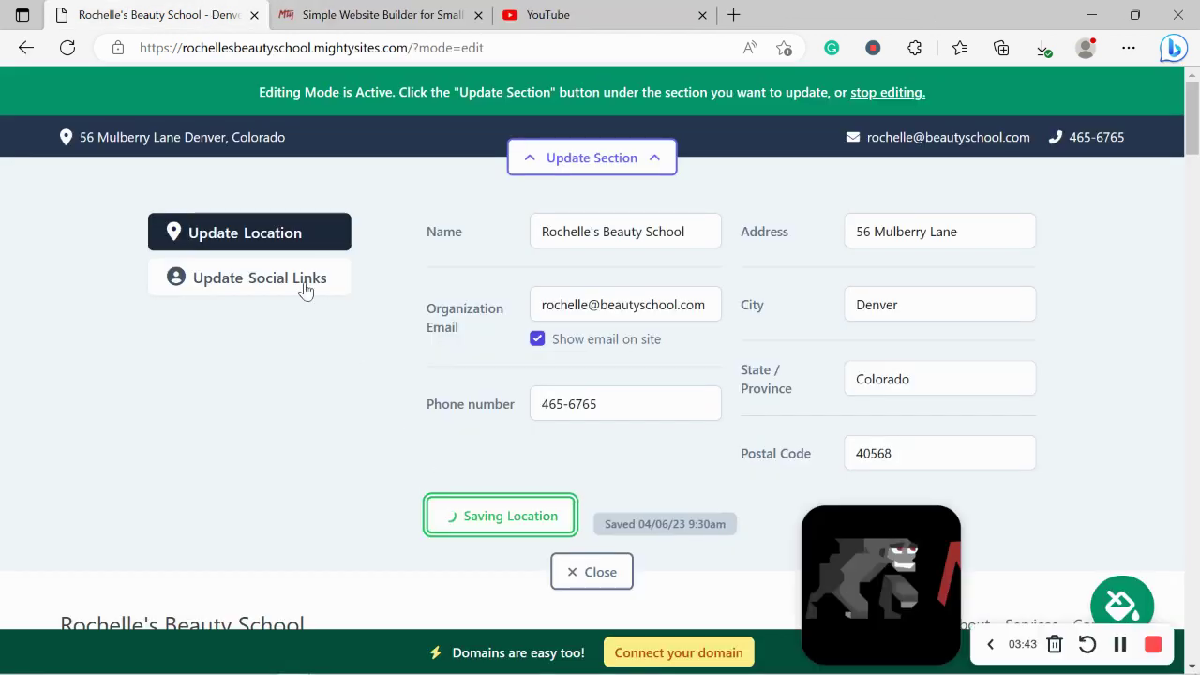
left_click(304, 283)
left_click(518, 226)
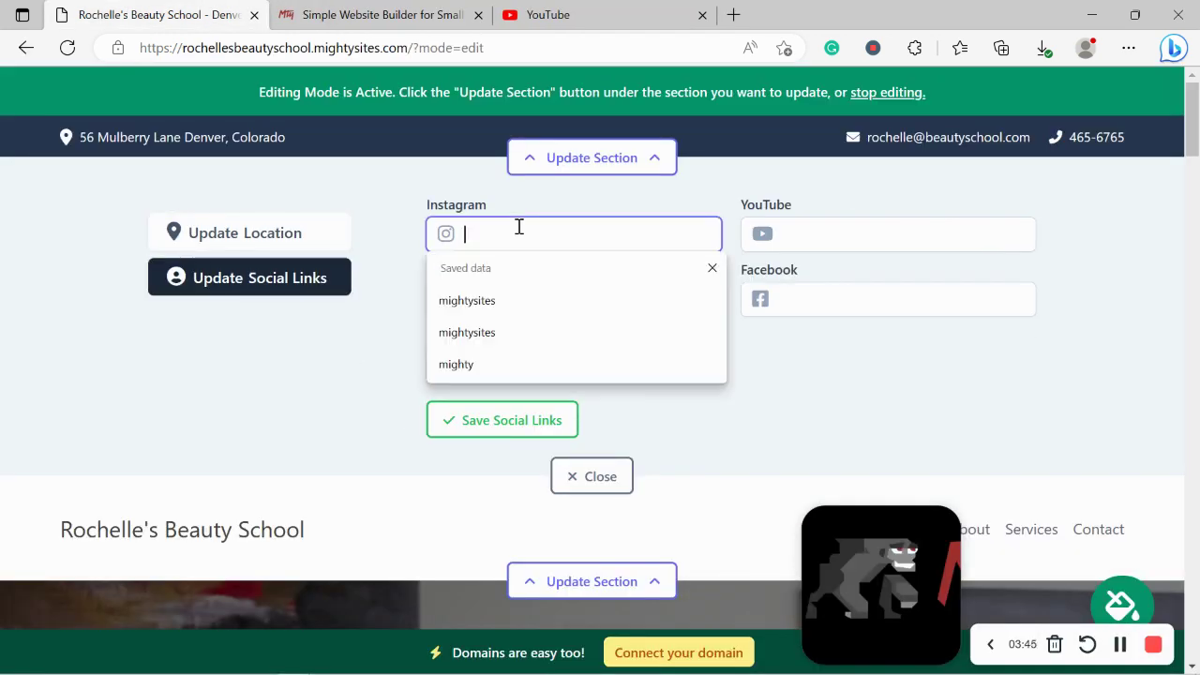
type("mightys")
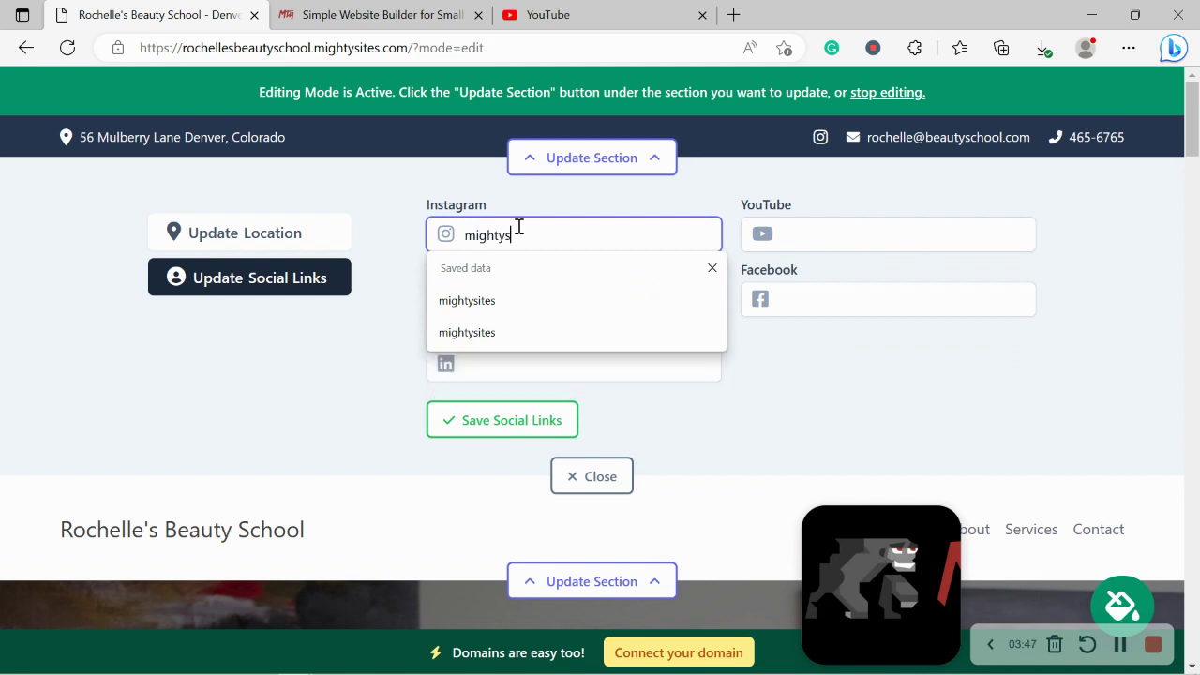
type("utes")
double_click(518, 227)
type("mightys")
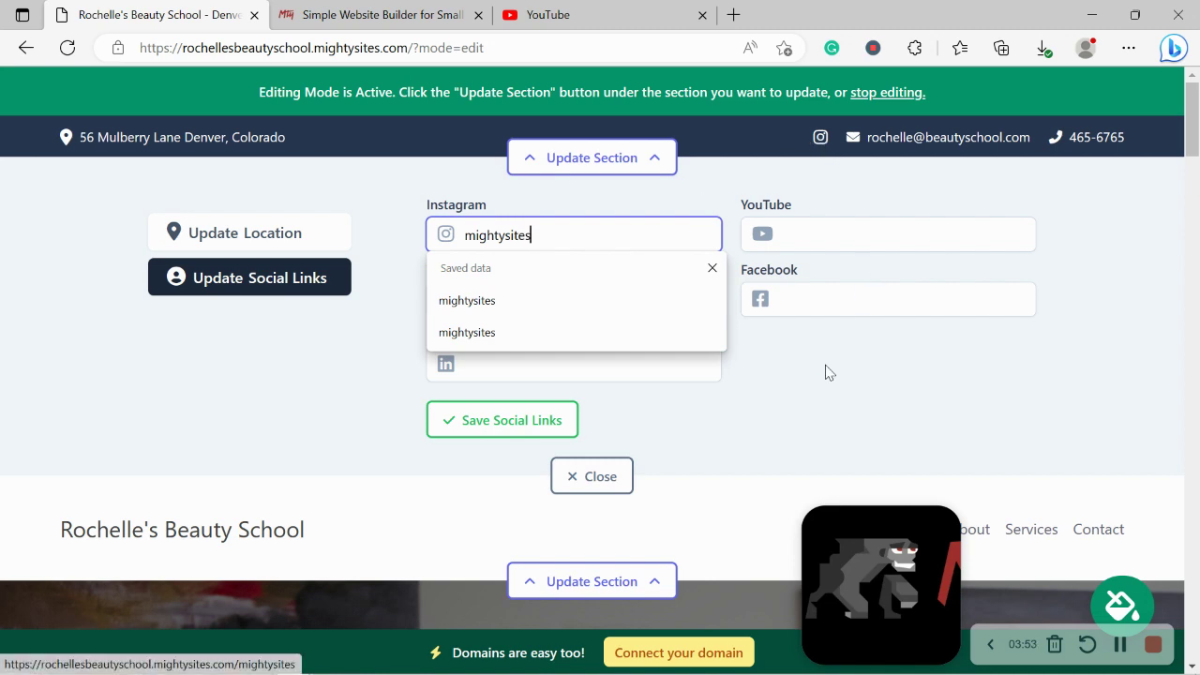
key("Return")
left_click_drag(1194, 138, 1195, 619)
scroll(1168, 332, "up", 15)
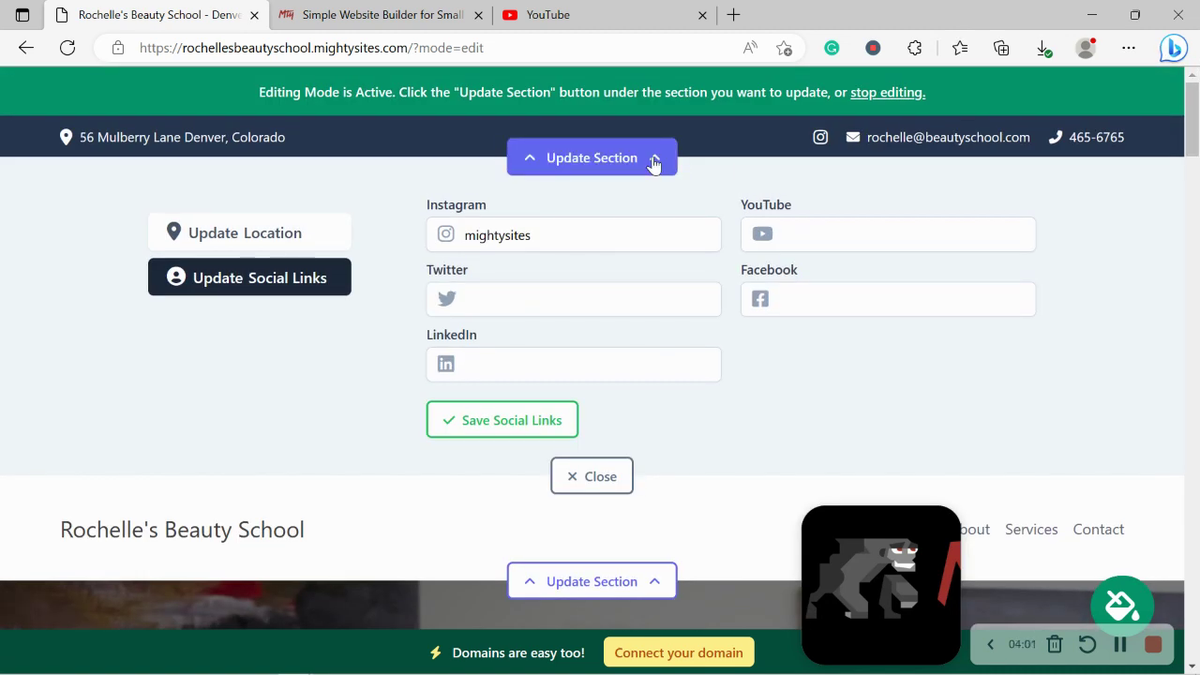
Step: Save and close the social links, then browse for a new header logo image
left_click(524, 420)
left_click(590, 476)
left_click(590, 271)
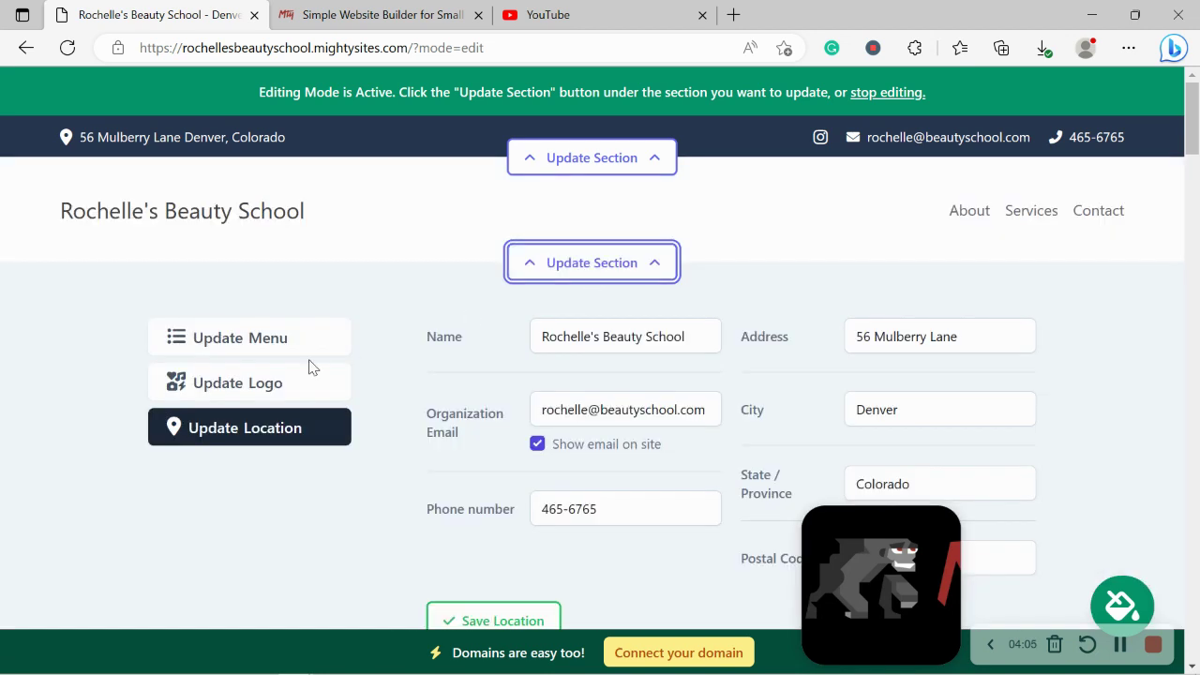
left_click(266, 393)
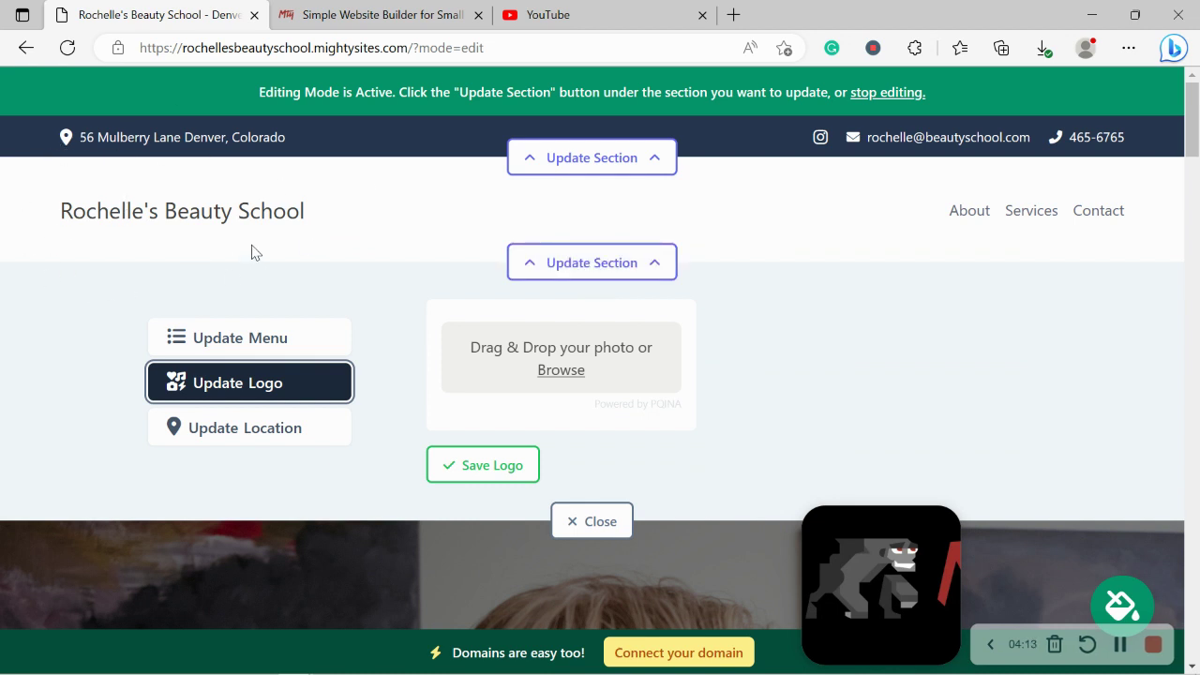
left_click(561, 370)
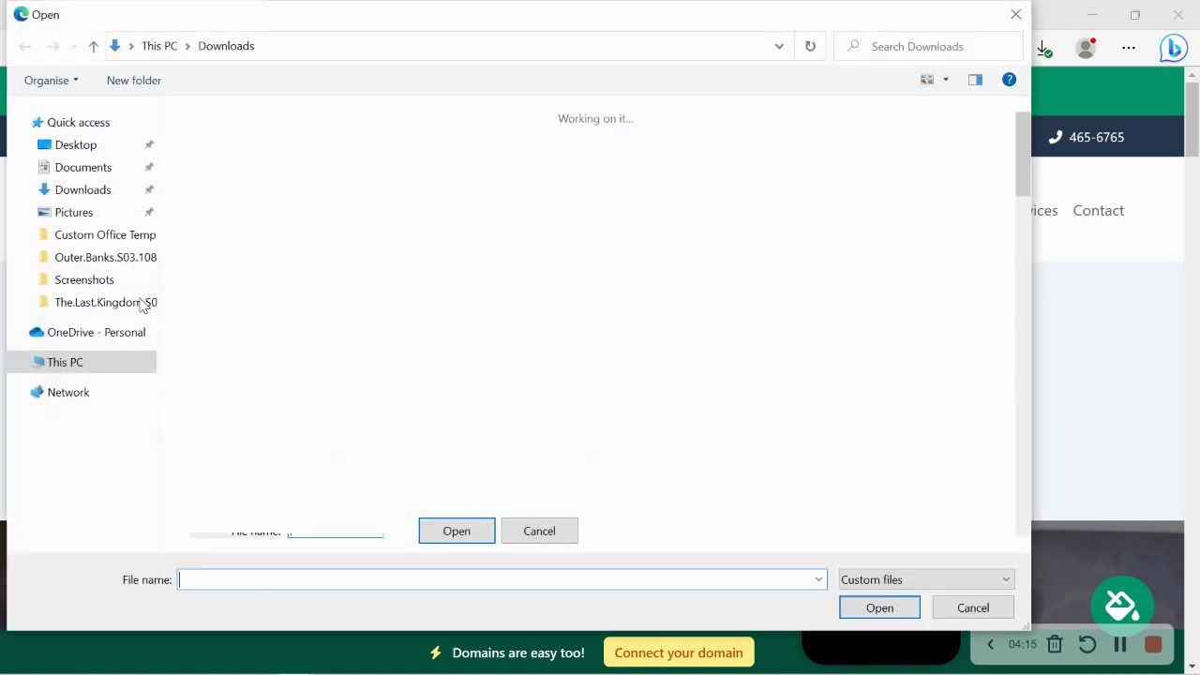
Step: Upload the Mighty Sites logo image from the Pictures folder
left_click(73, 211)
double_click(553, 150)
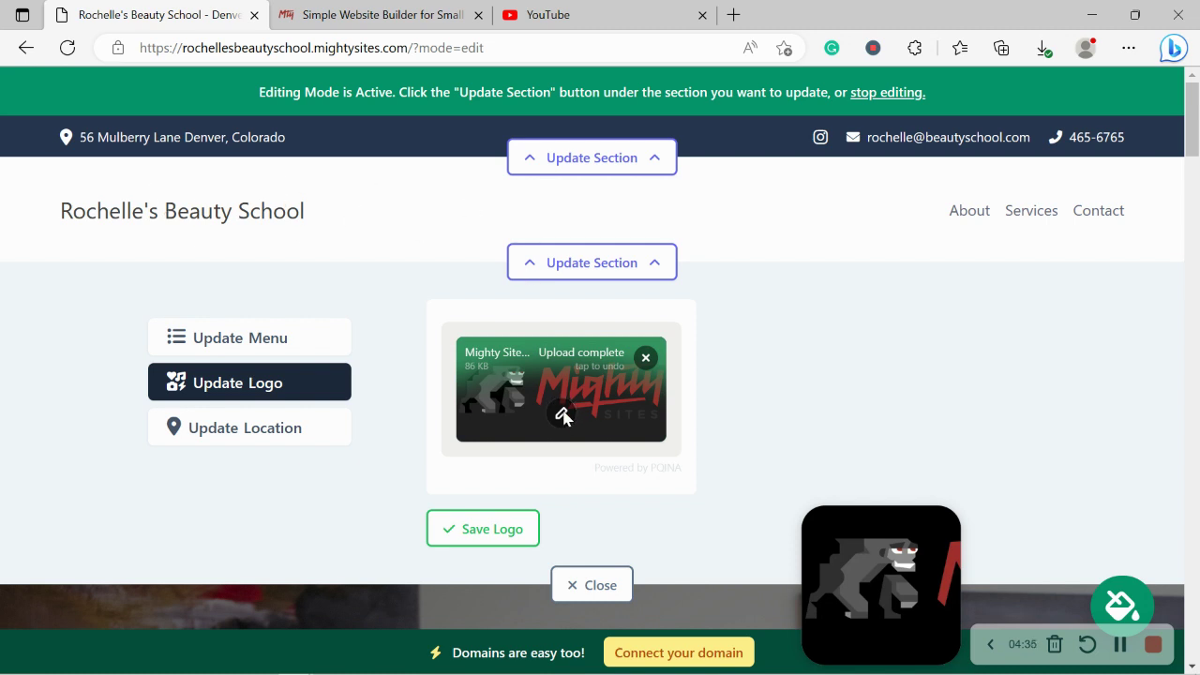
Step: Crop the empty space above and below the uploaded logo and save it to the header
left_click(561, 414)
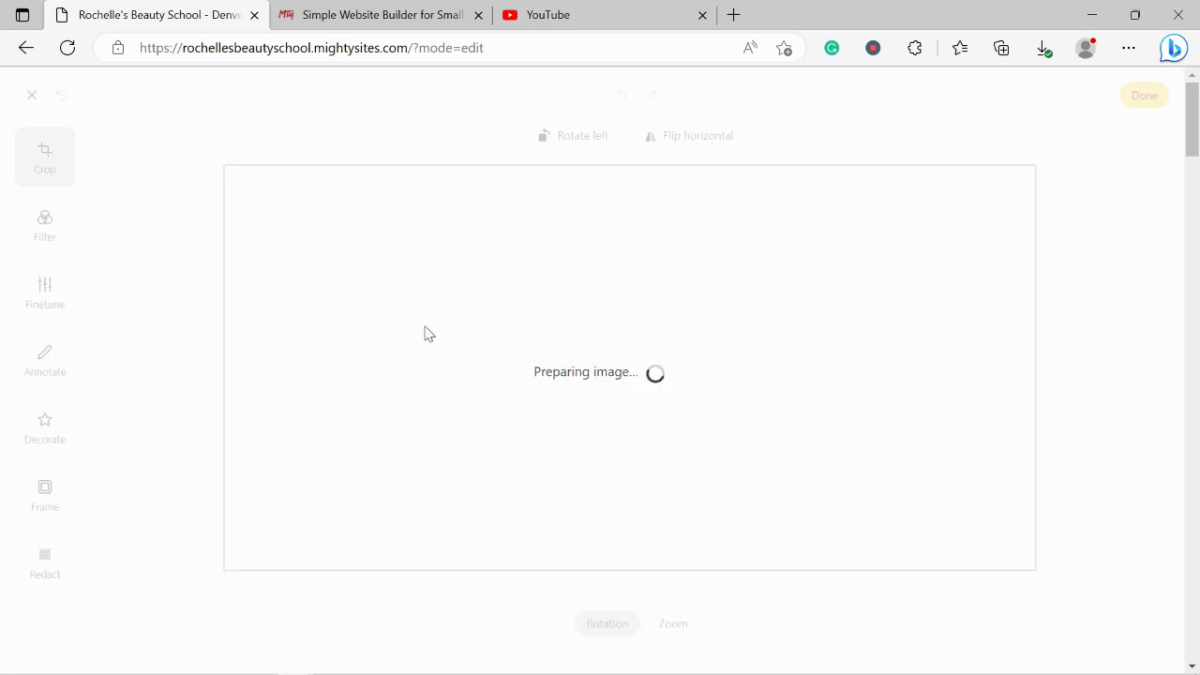
left_click_drag(223, 165, 231, 240)
left_click_drag(226, 566, 223, 503)
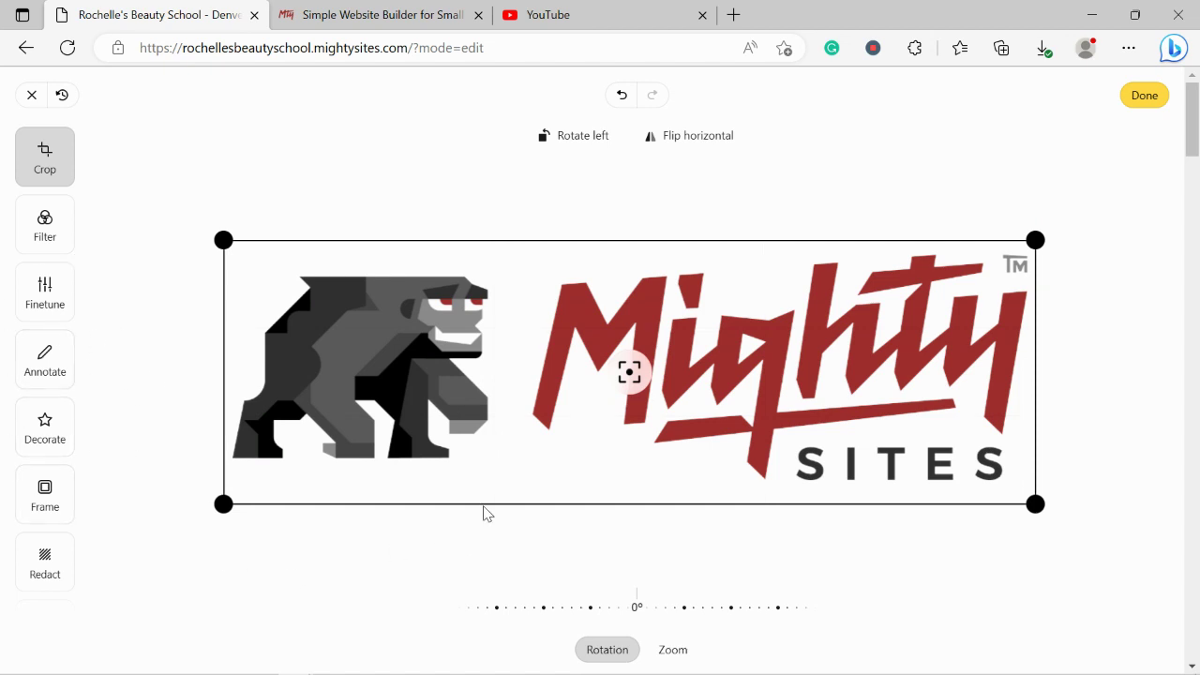
left_click(1145, 94)
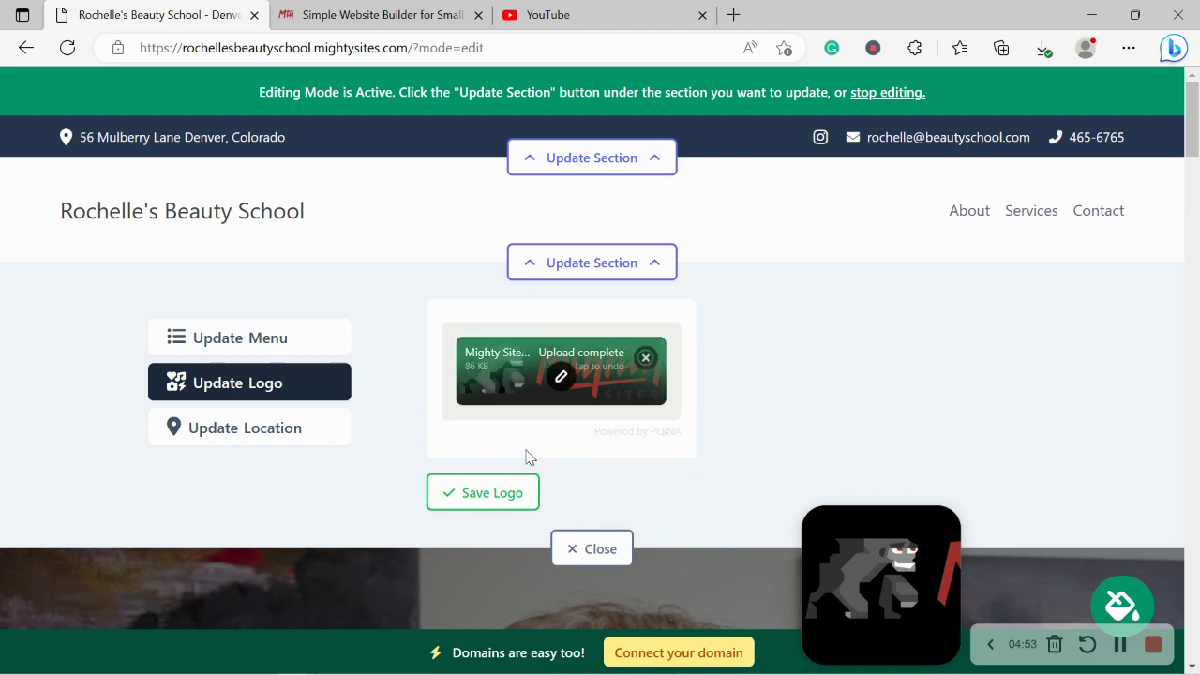
left_click(520, 494)
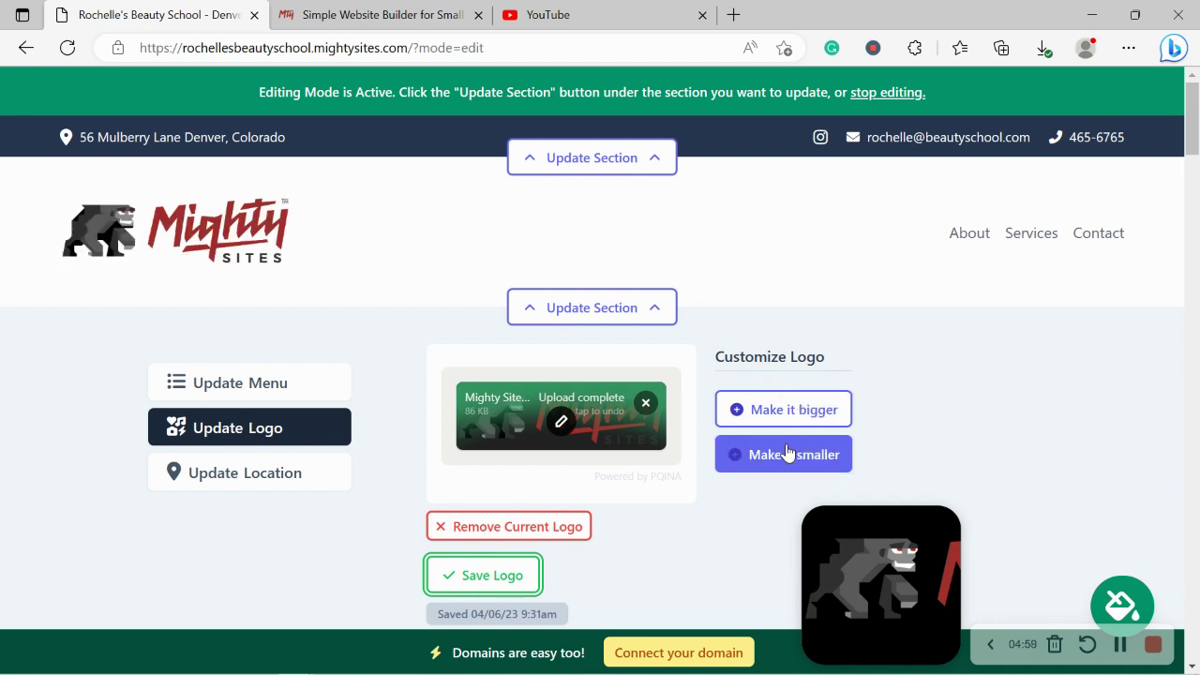
scroll(293, 233, "down", 1)
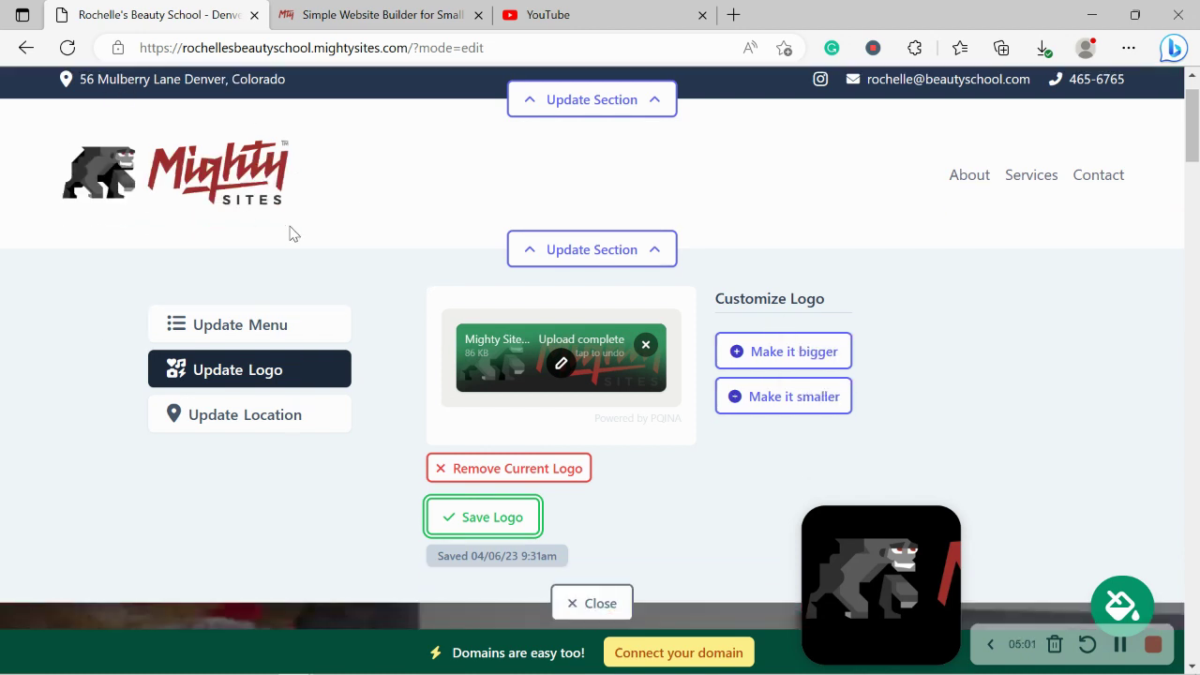
scroll(294, 234, "down", 1)
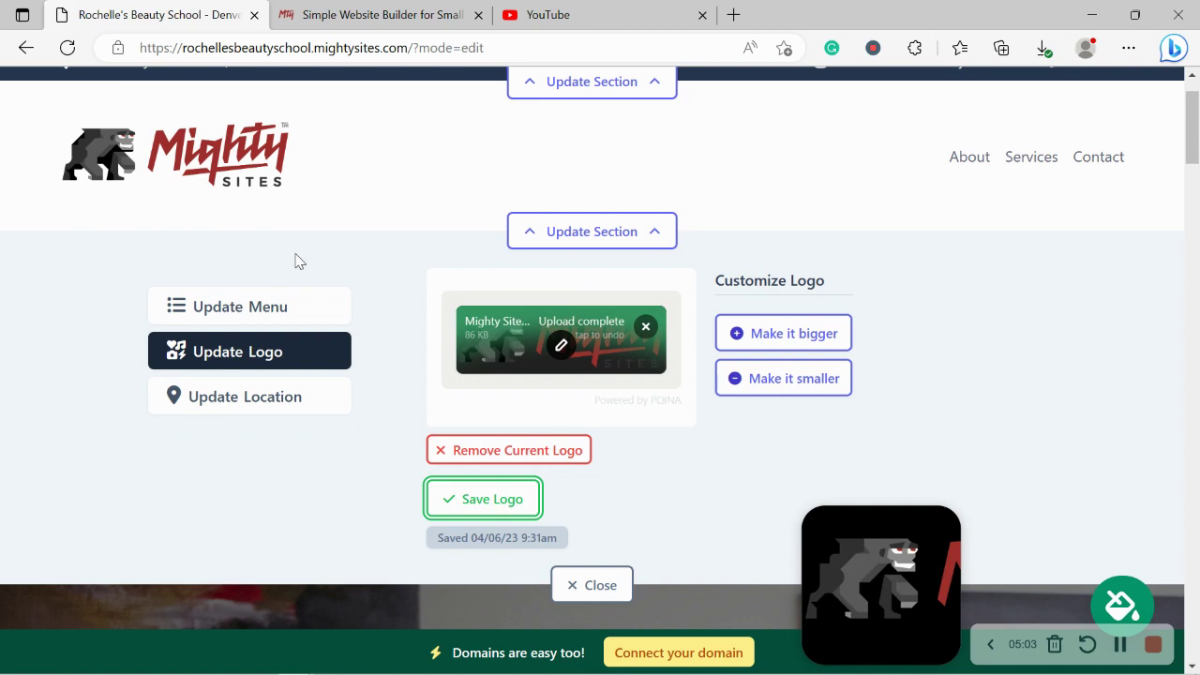
Step: Close the logo panel, review the Our Beauty School section, and open the colour theme picker
left_click(591, 585)
scroll(544, 297, "down", 1)
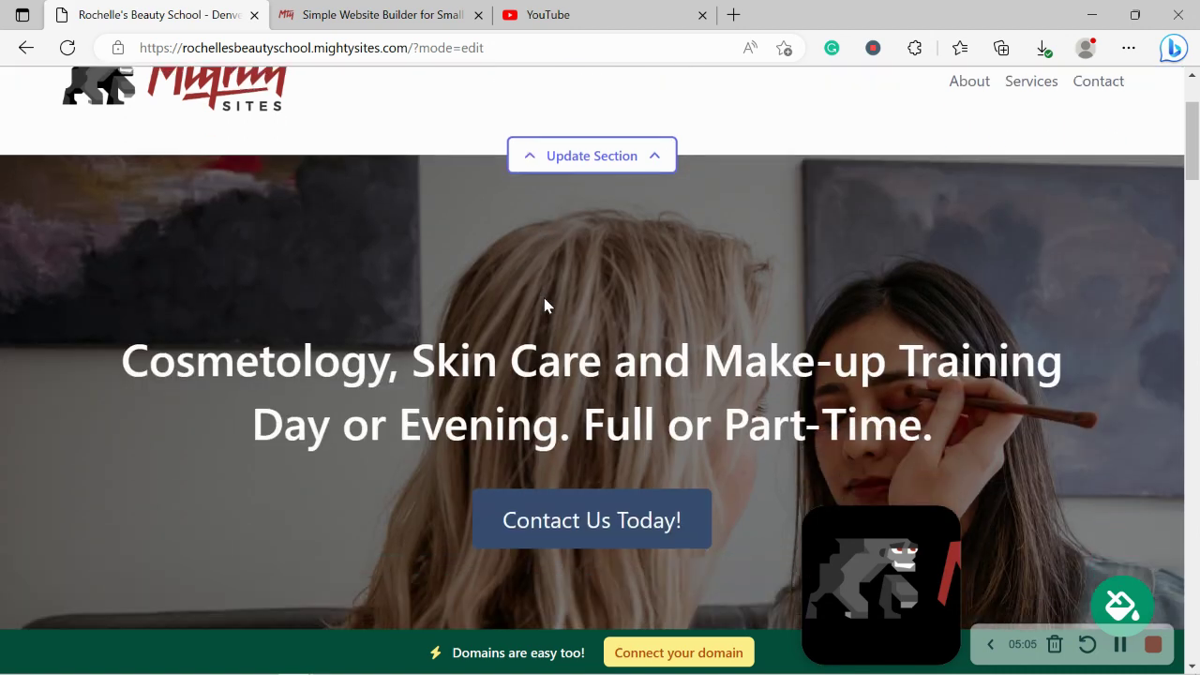
scroll(545, 304, "down", 6)
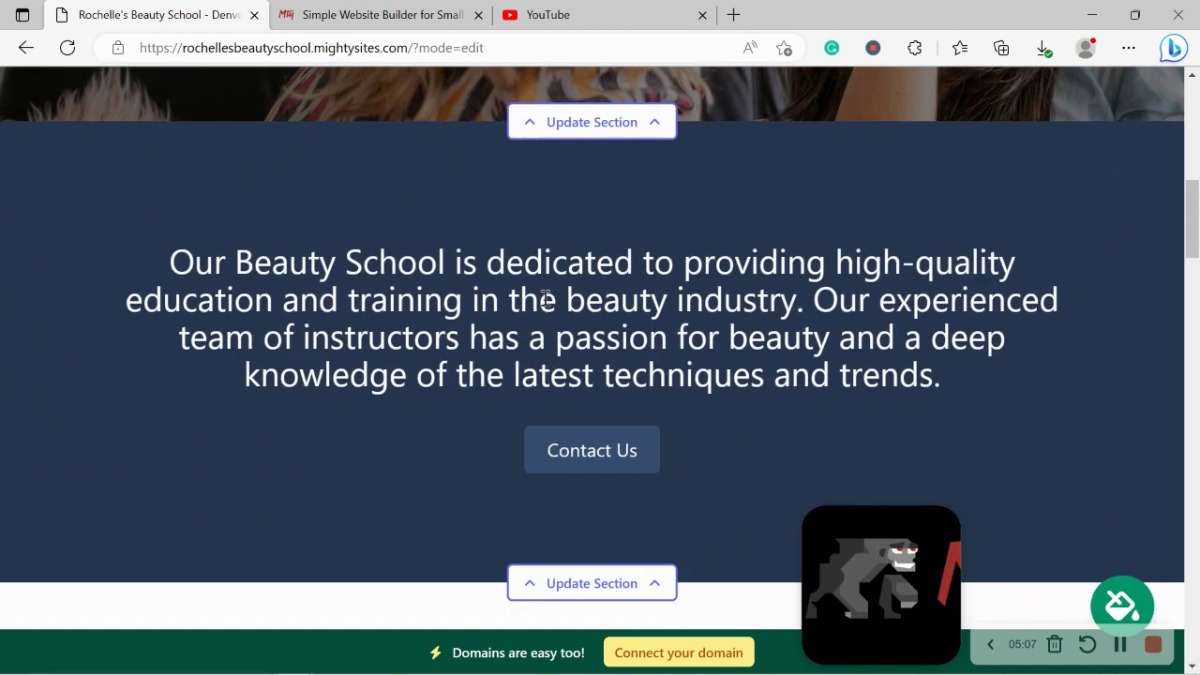
left_click_drag(118, 215, 1057, 384)
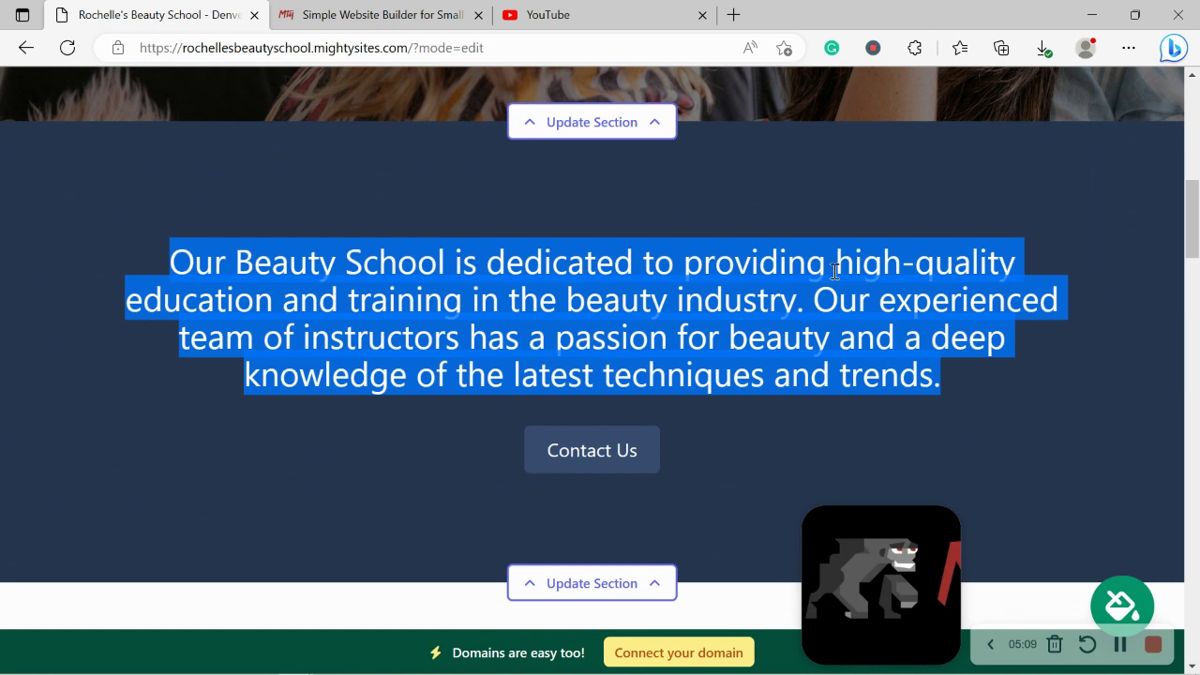
left_click(457, 504)
scroll(457, 505, "down", 2)
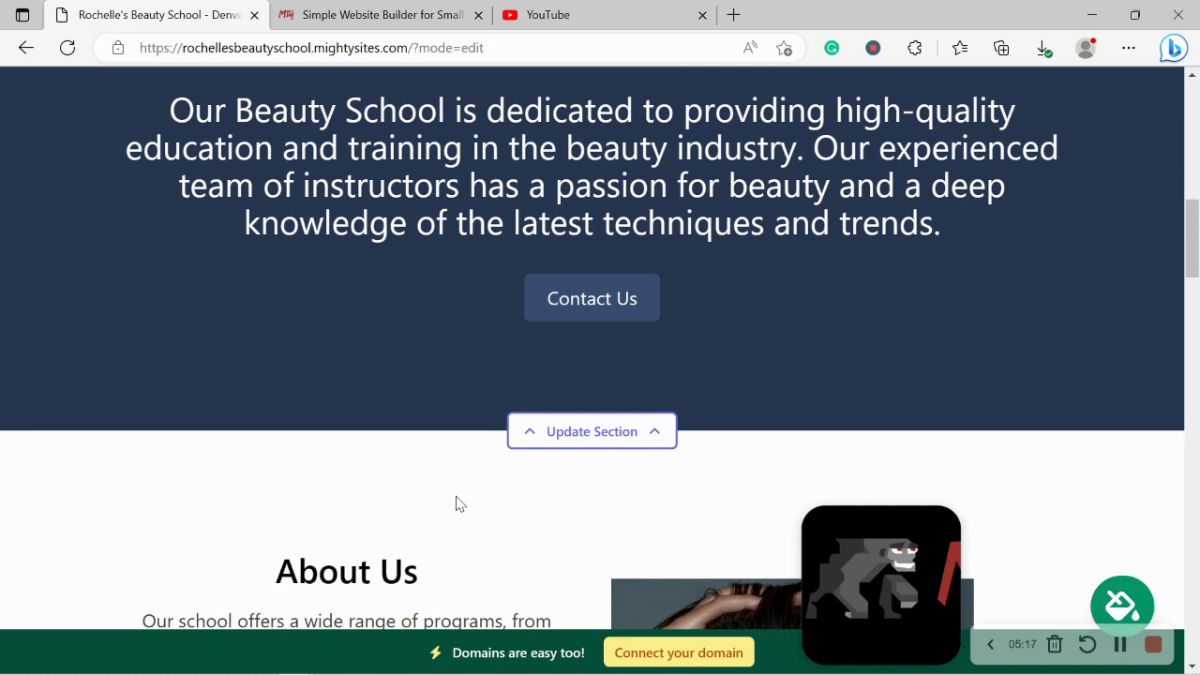
scroll(457, 504, "up", 4)
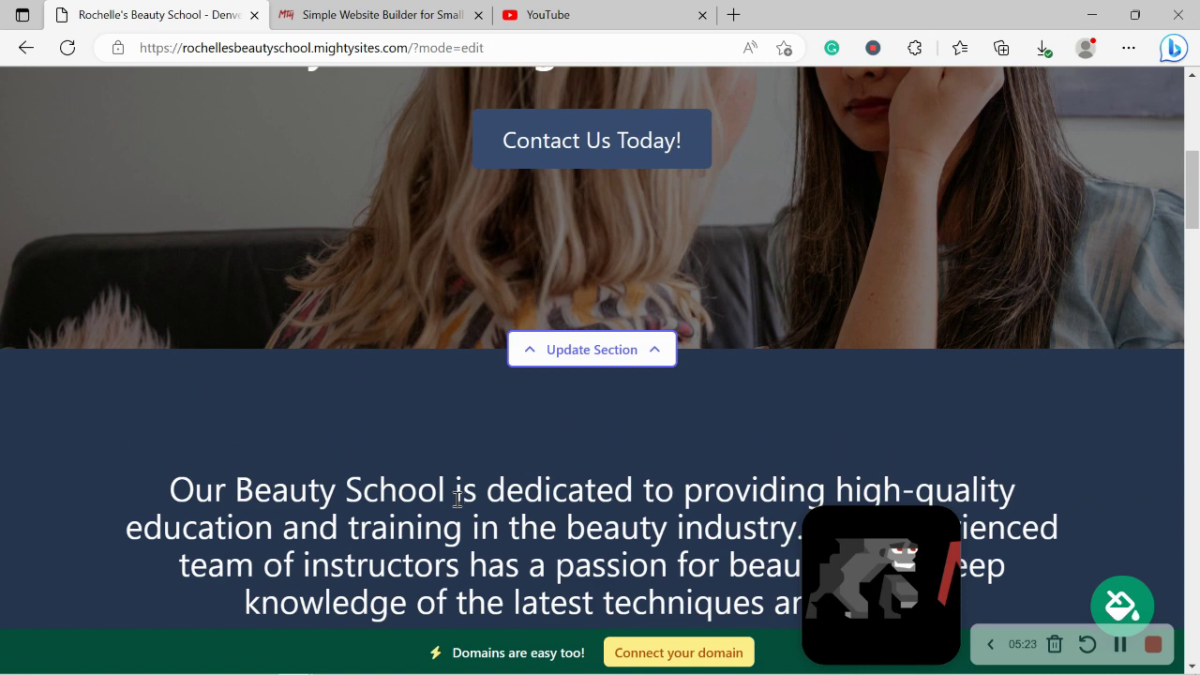
left_click_drag(1193, 196, 1193, 144)
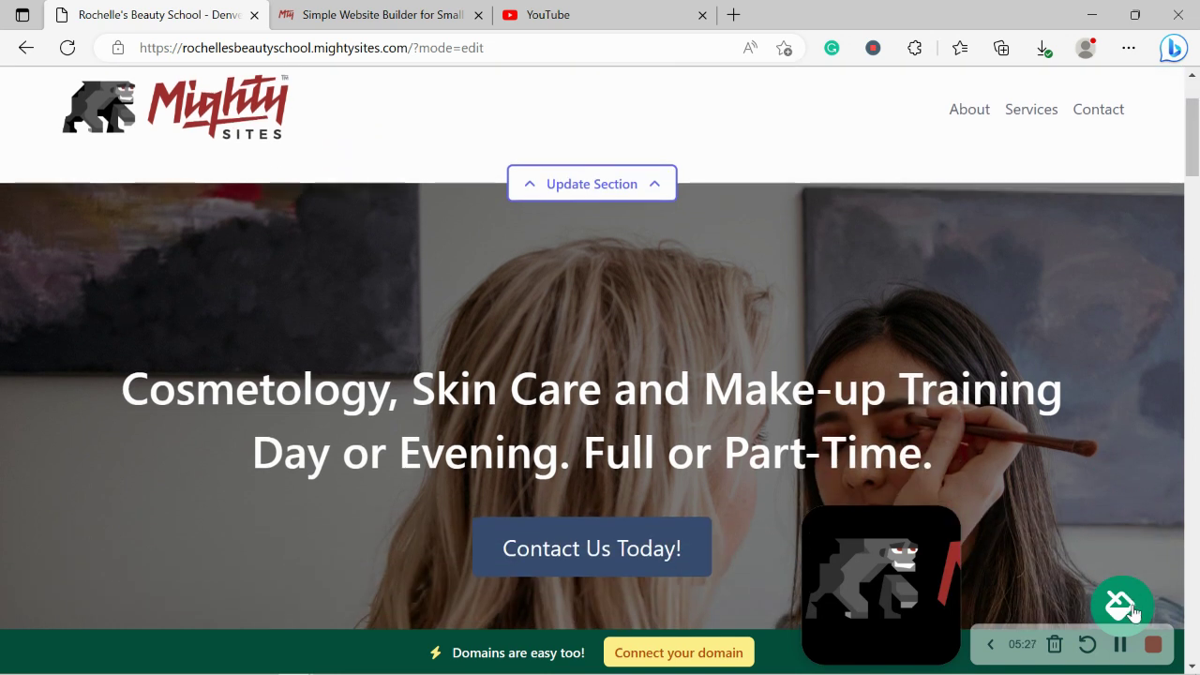
left_click(1122, 606)
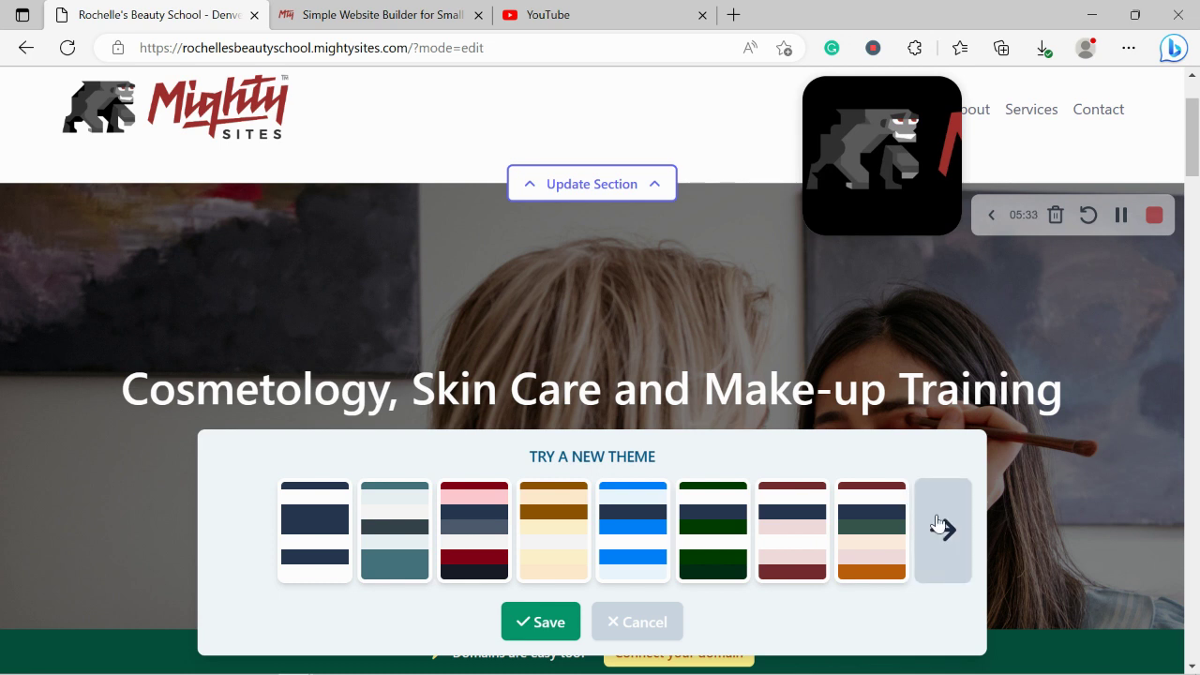
Step: Browse the theme sets, then apply and save the purple colour theme
left_click(938, 524)
left_click(938, 524)
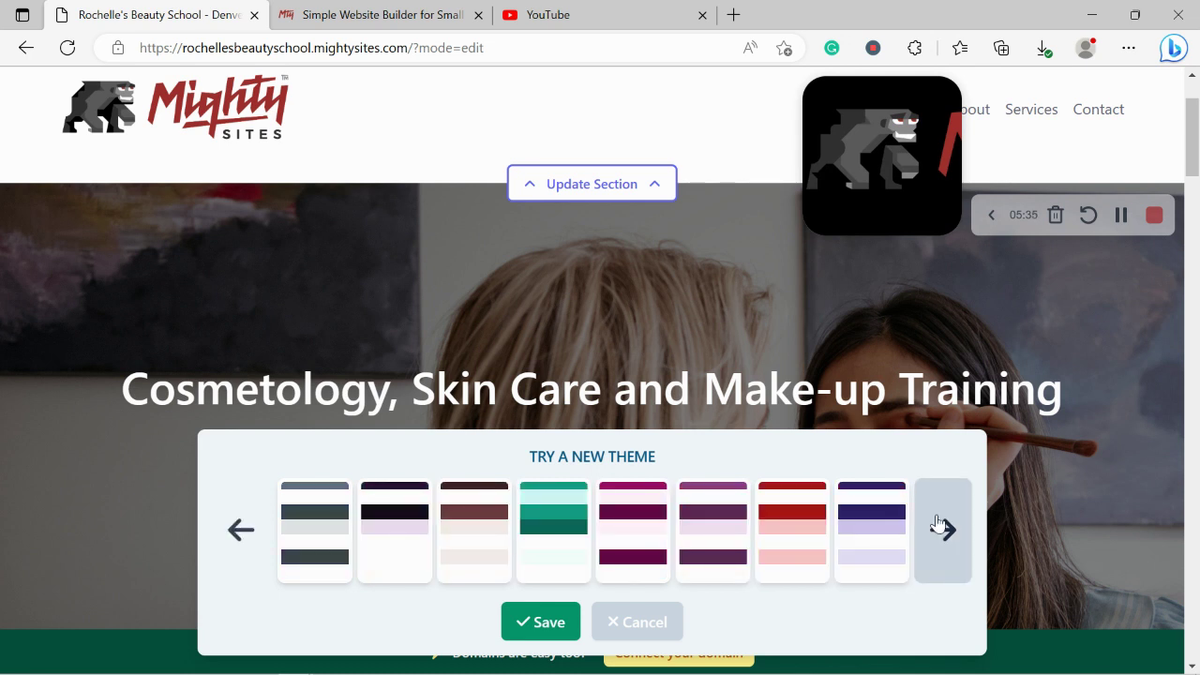
left_click(938, 524)
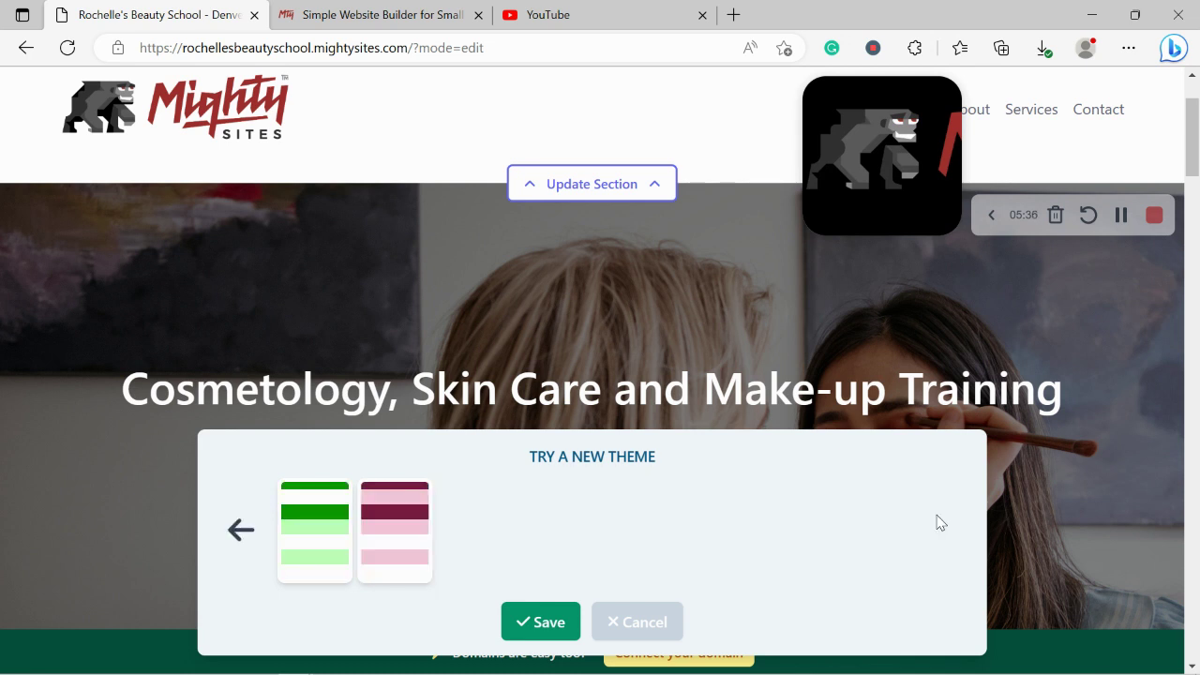
left_click(242, 534)
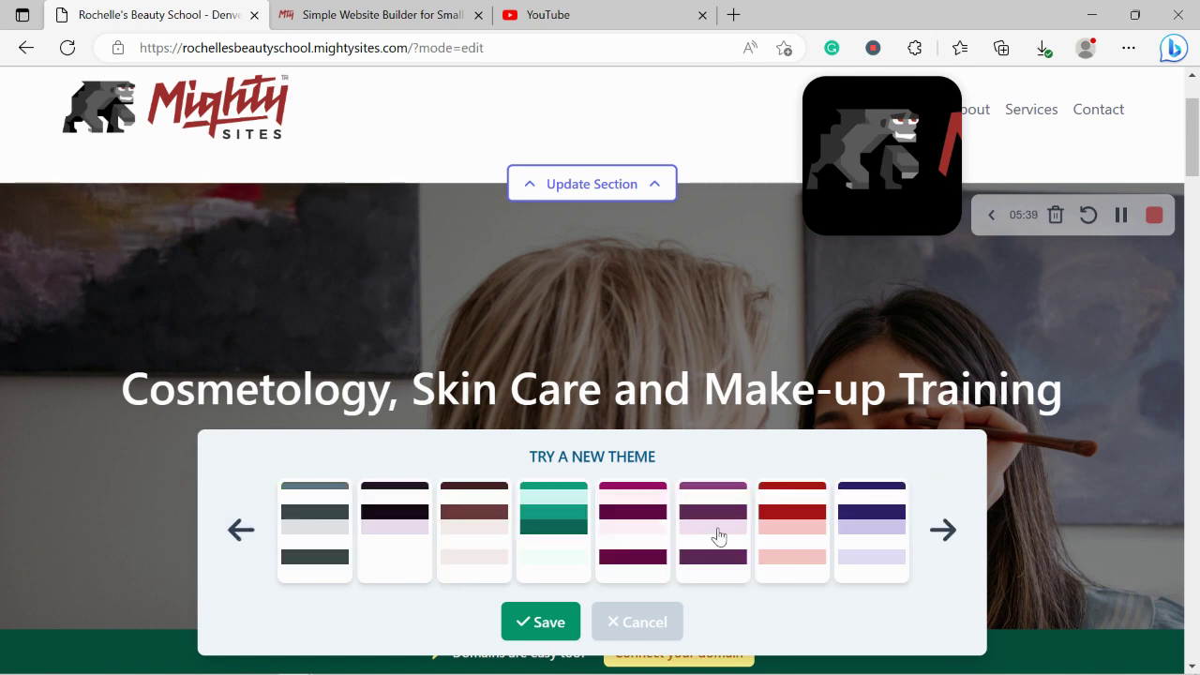
left_click(718, 535)
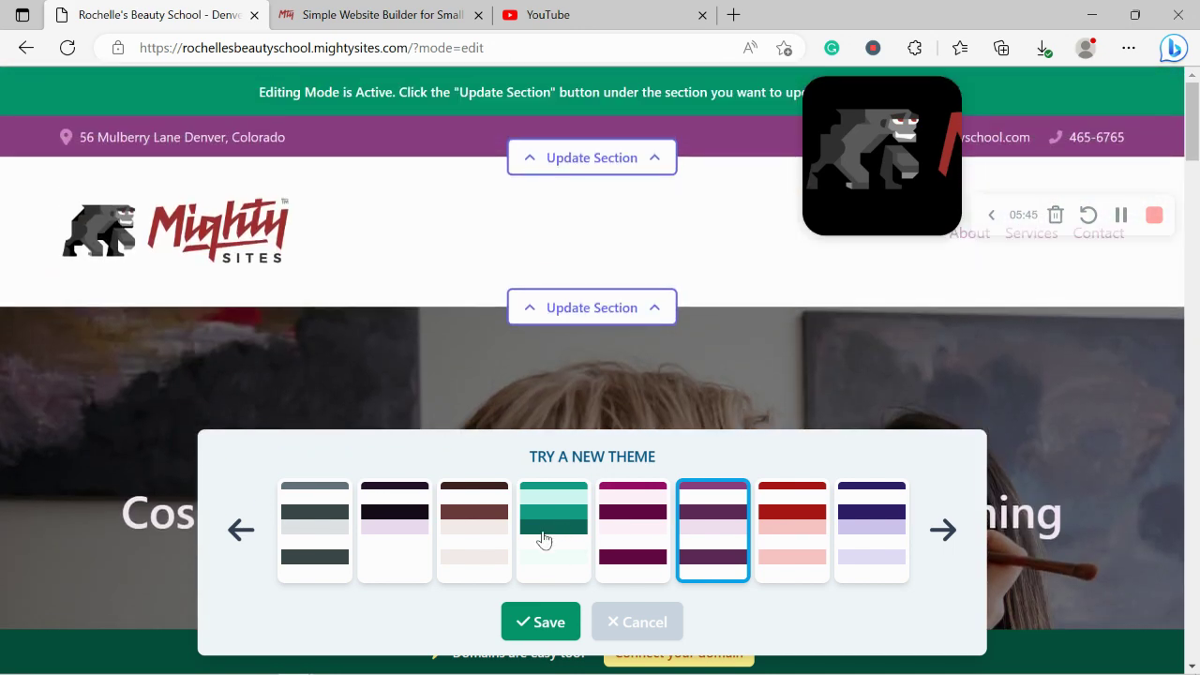
left_click(548, 621)
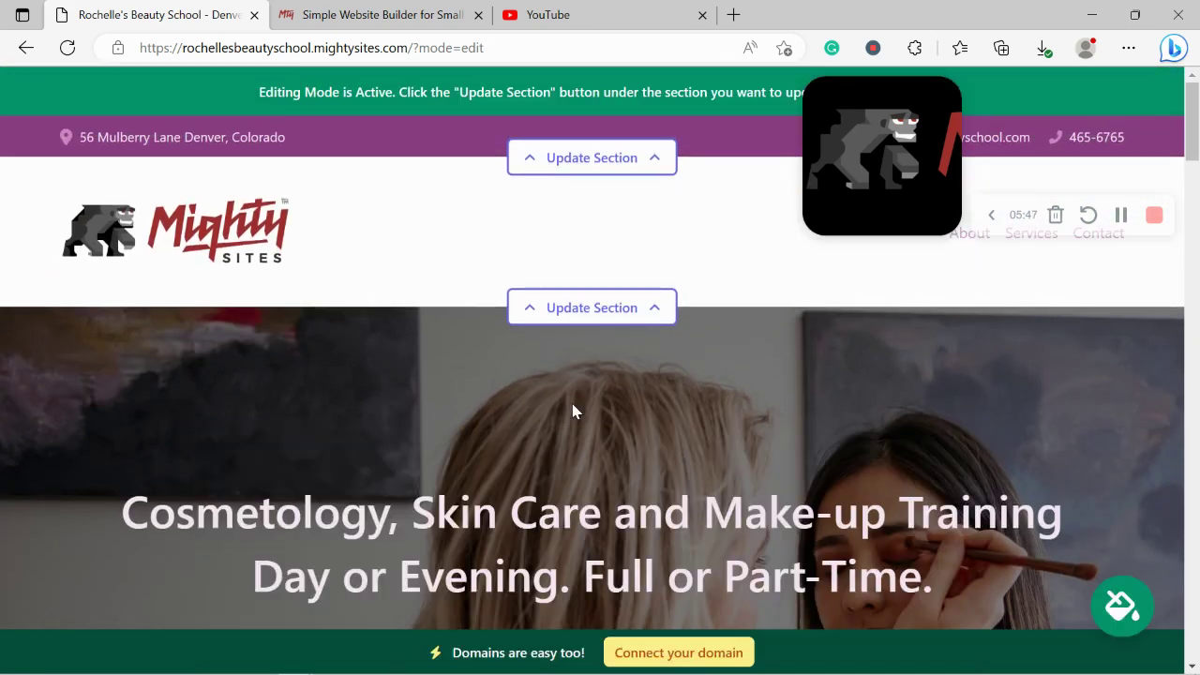
Step: Open the hero section's image settings and browse the stock photo library
scroll(574, 410, "down", 4)
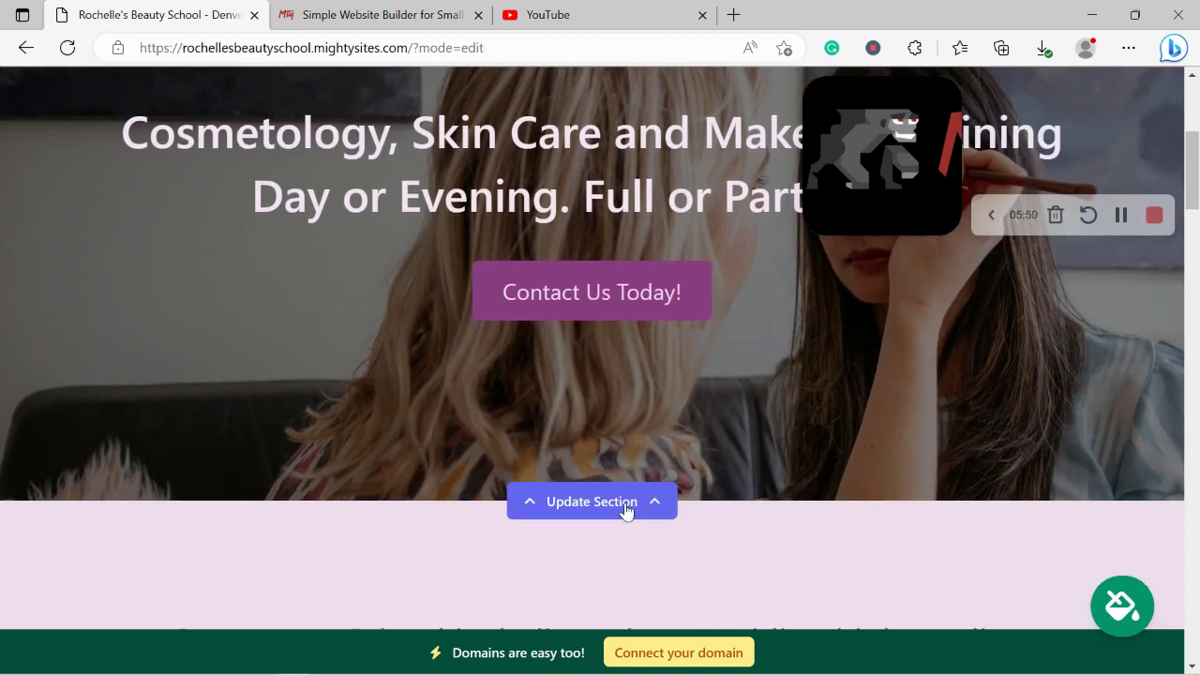
left_click(627, 504)
scroll(261, 331, "down", 3)
left_click(300, 394)
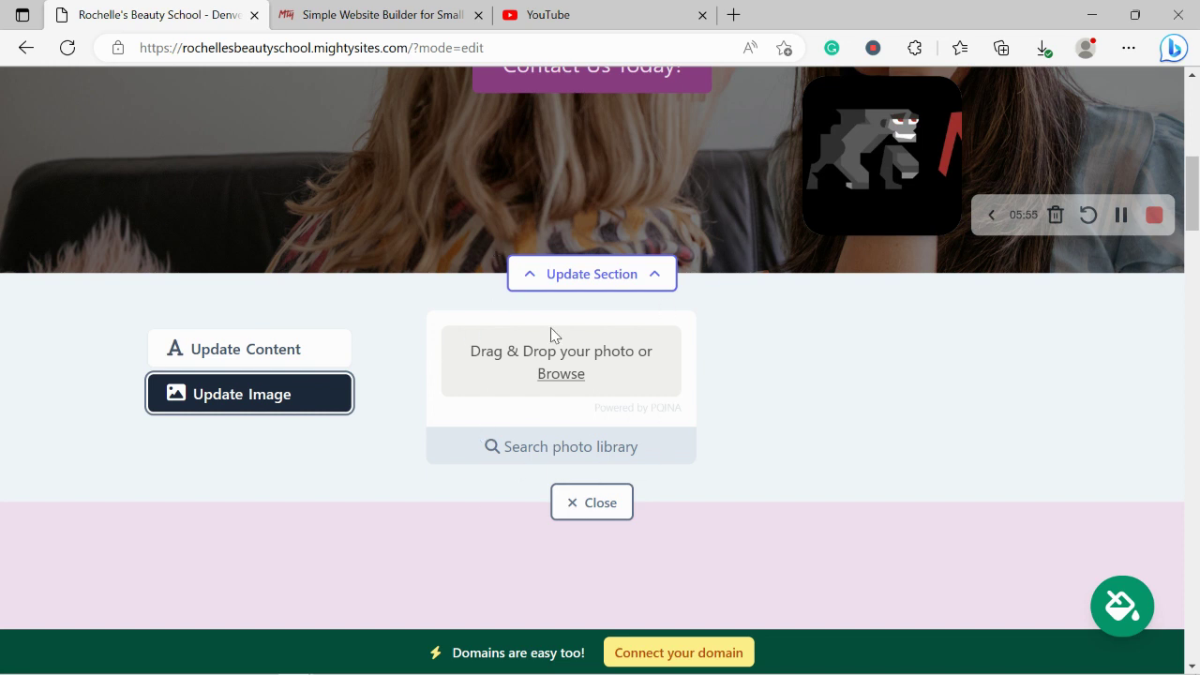
left_click(562, 459)
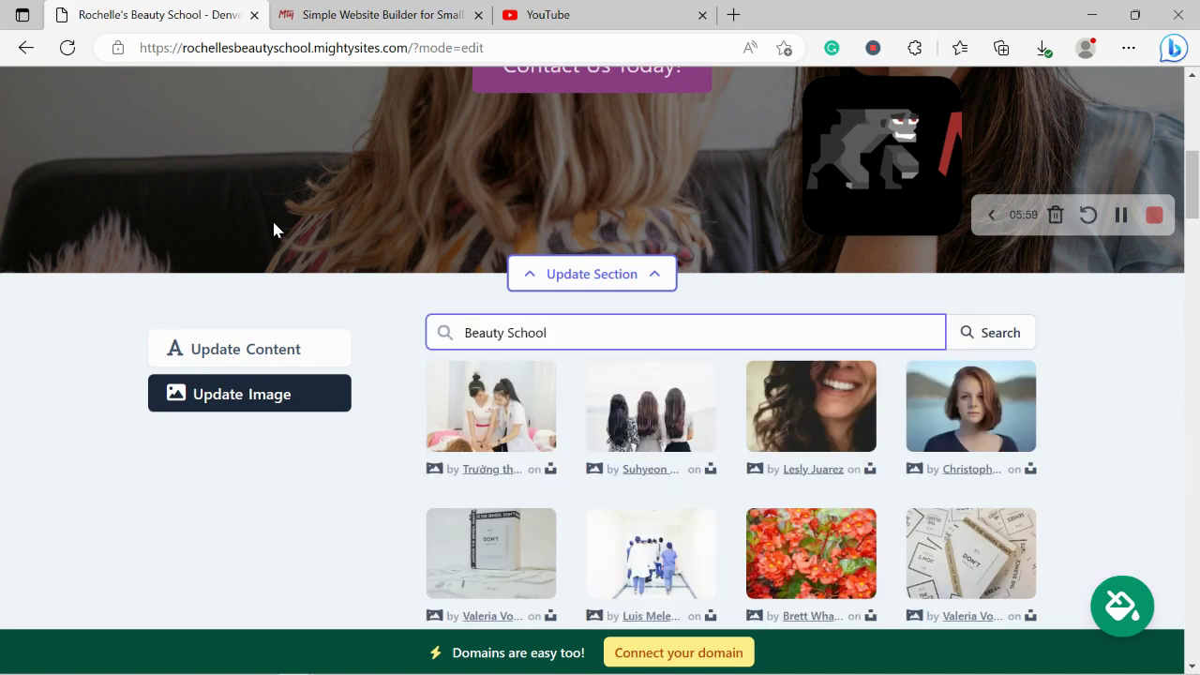
scroll(1059, 458, "down", 3)
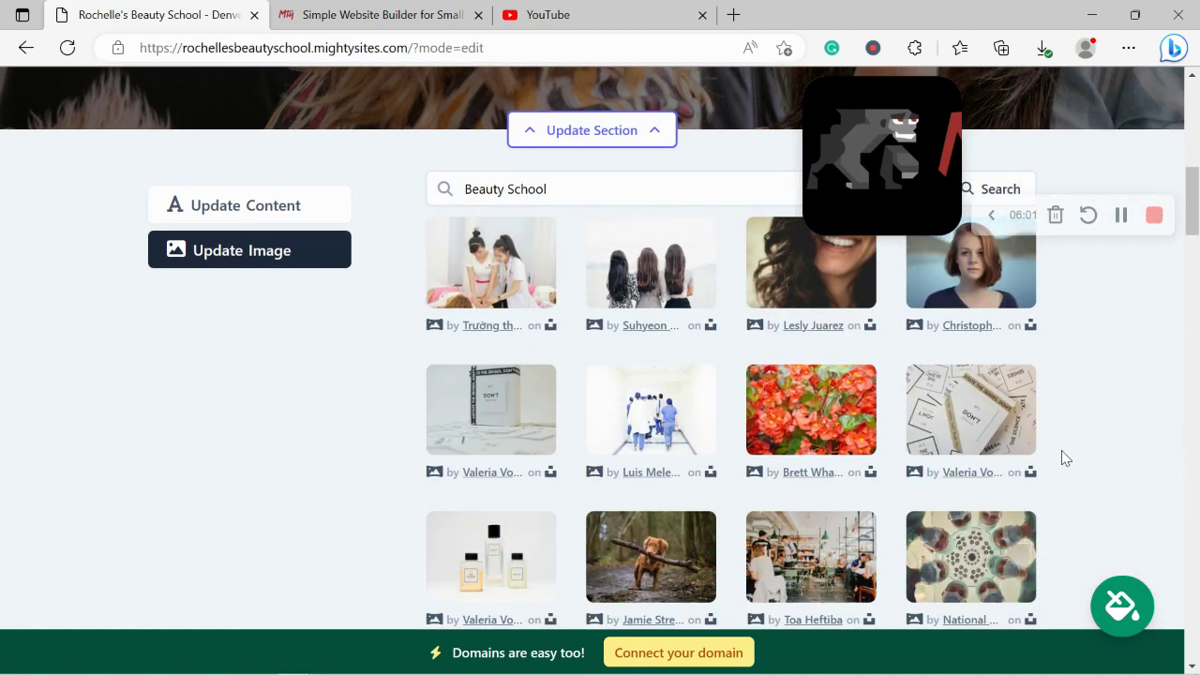
scroll(1064, 458, "up", 2)
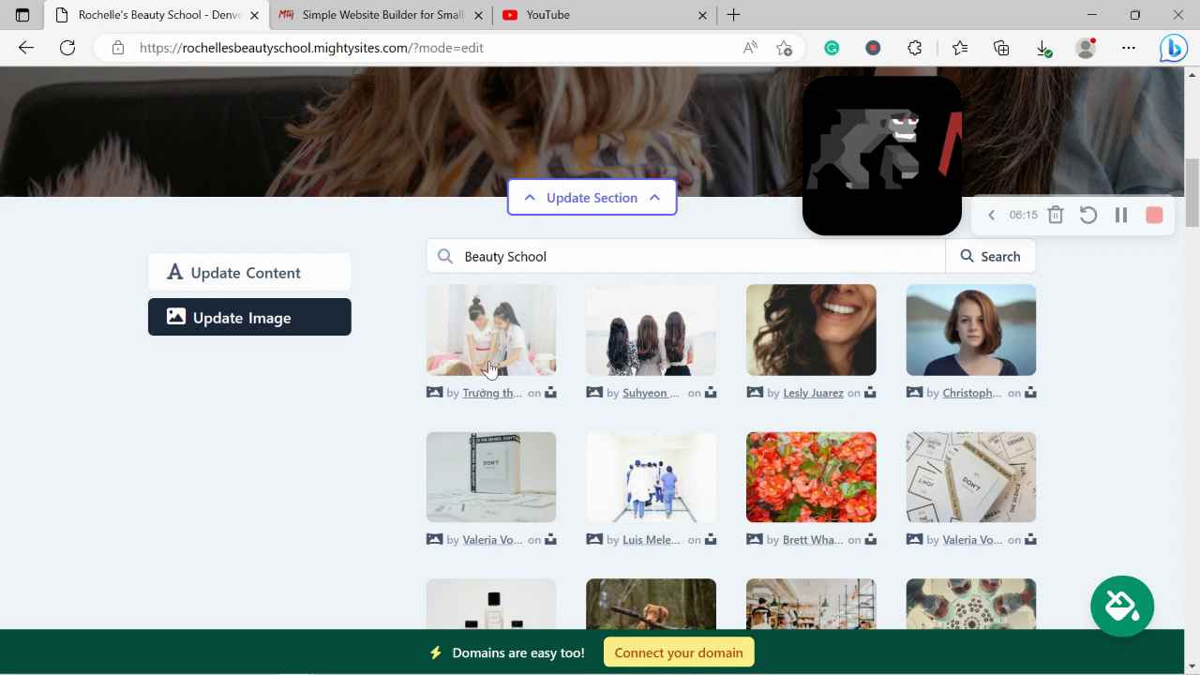
Step: Search 'Beauty School' and save the first result as the hero image
key("Return")
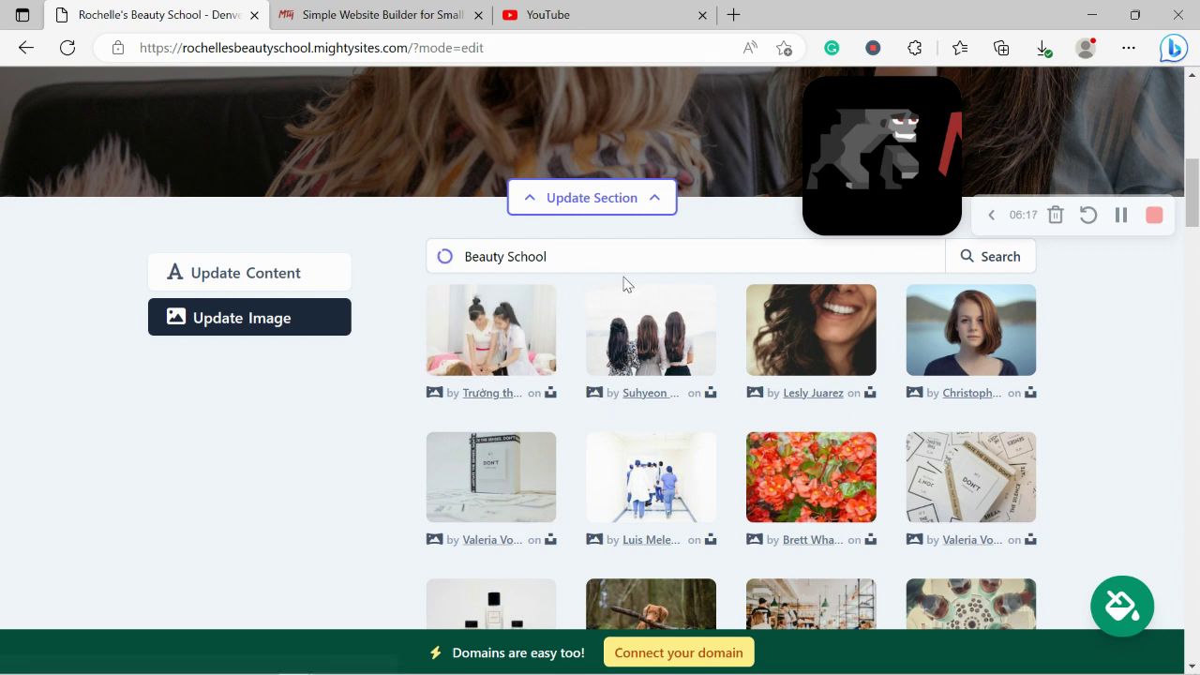
left_click(476, 316)
scroll(709, 480, "down", 2)
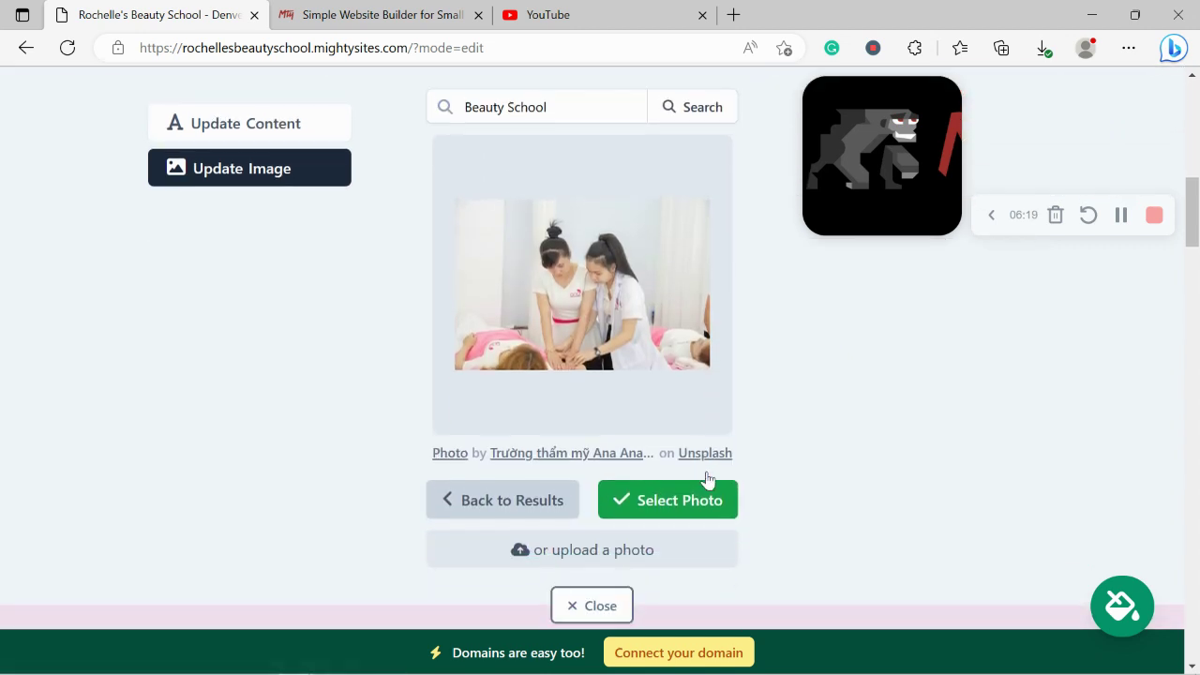
left_click(698, 504)
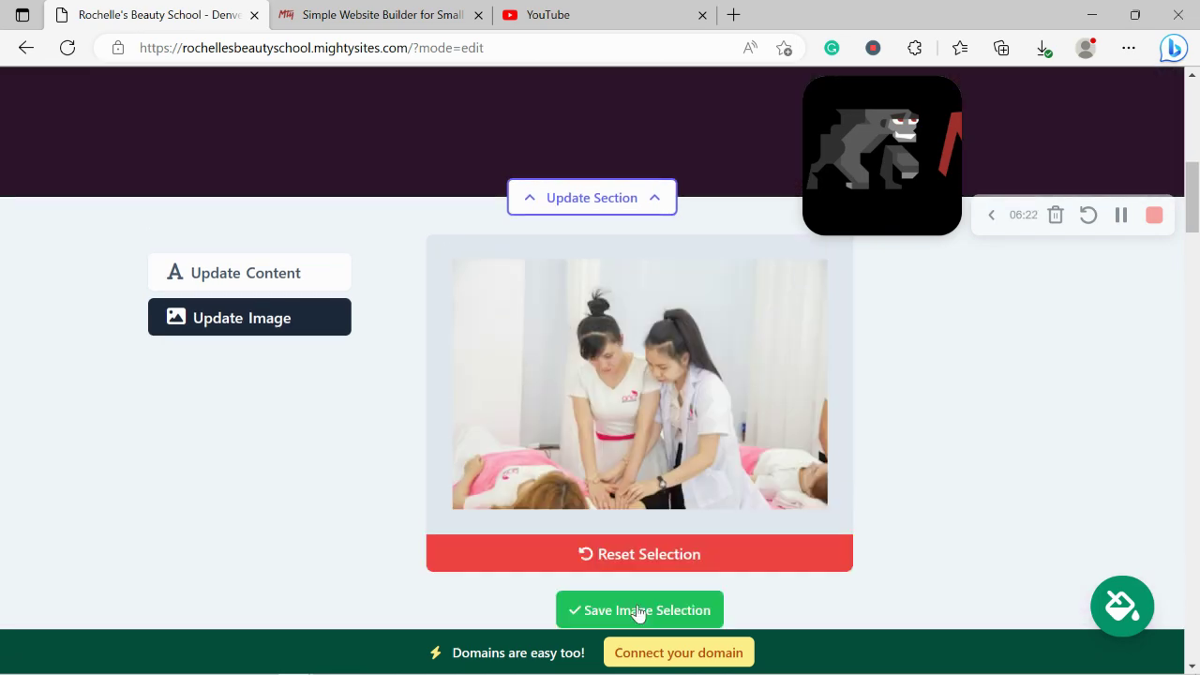
left_click(660, 614)
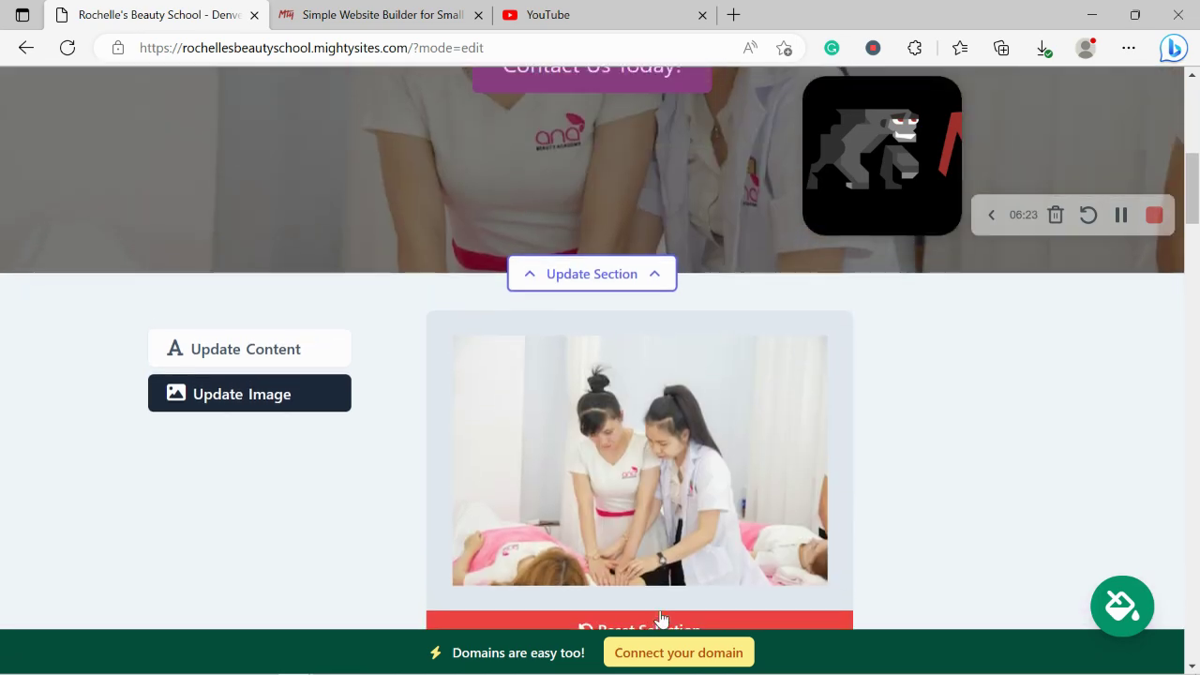
scroll(660, 614, "down", 5)
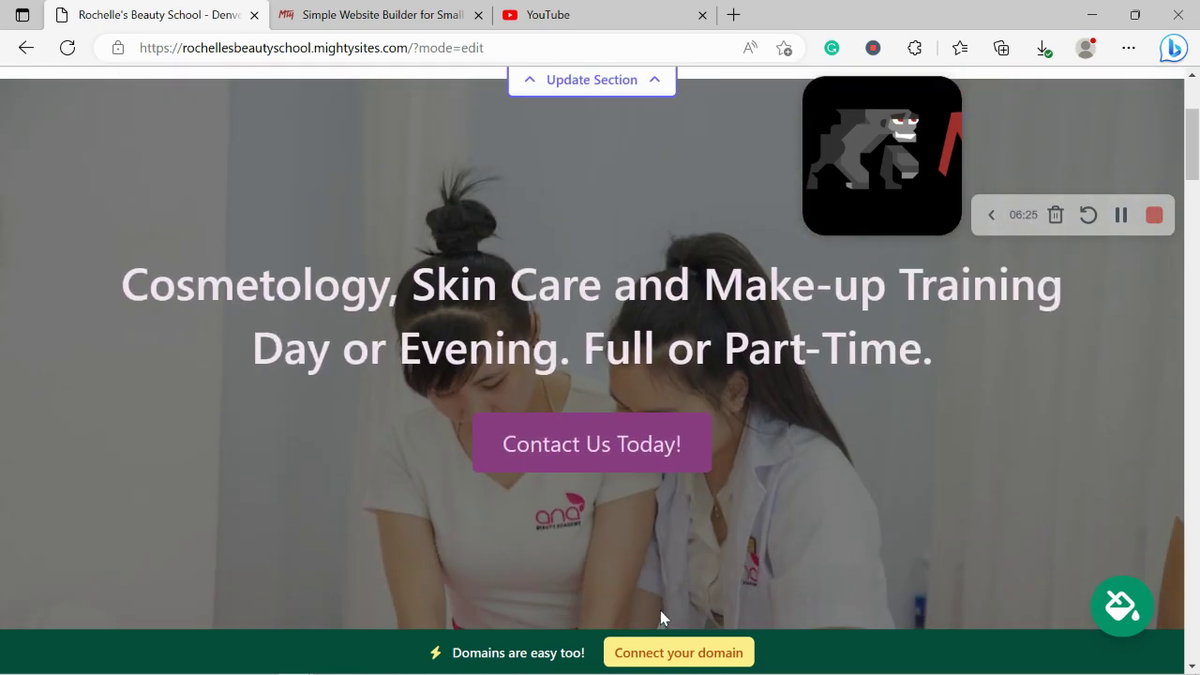
Step: Open the hero's text content editor and highlight the title text
left_click(314, 195)
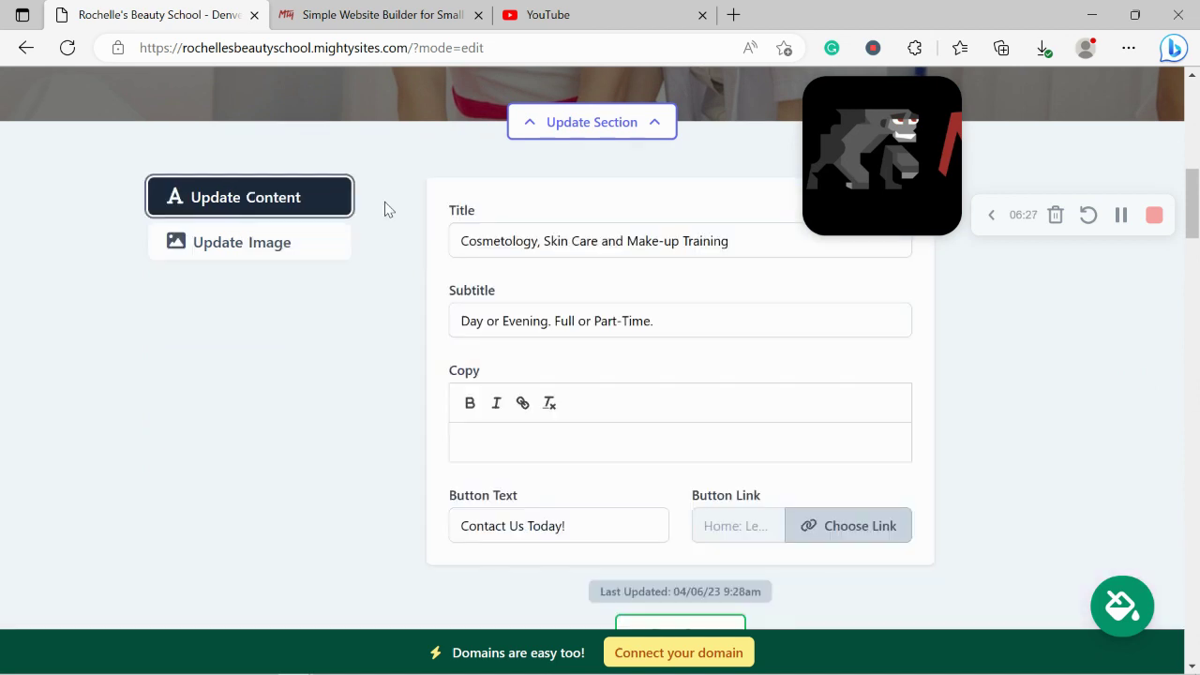
scroll(384, 206, "up", 3)
scroll(384, 210, "up", 2)
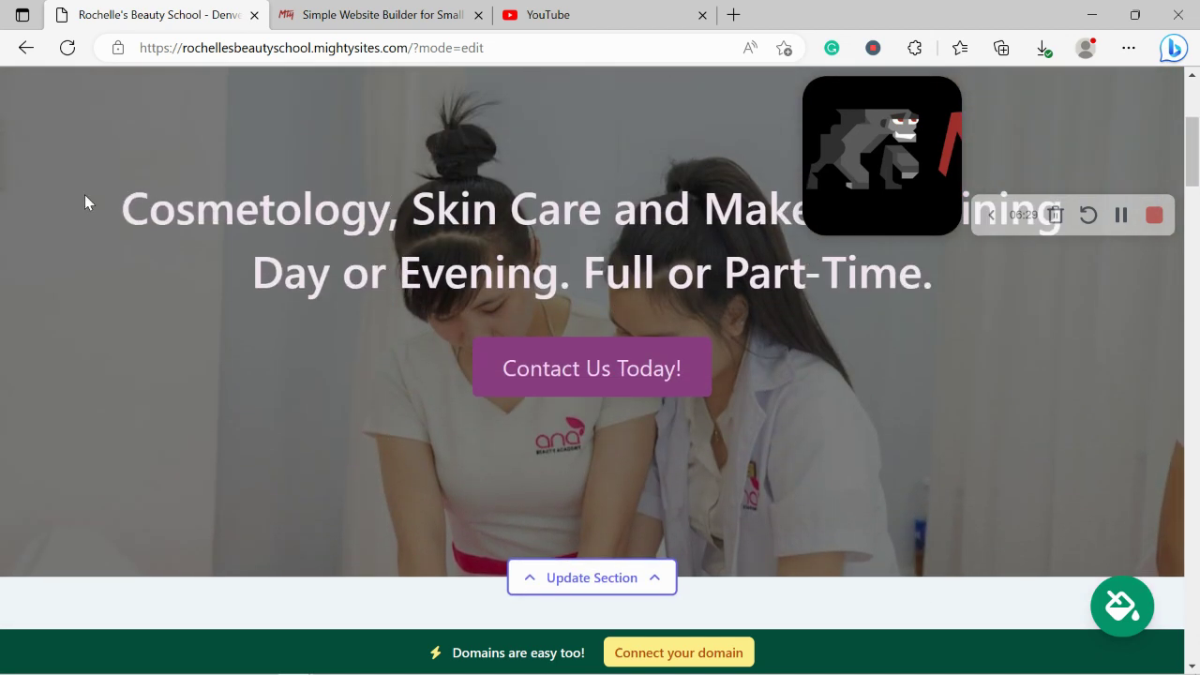
left_click_drag(86, 190, 954, 272)
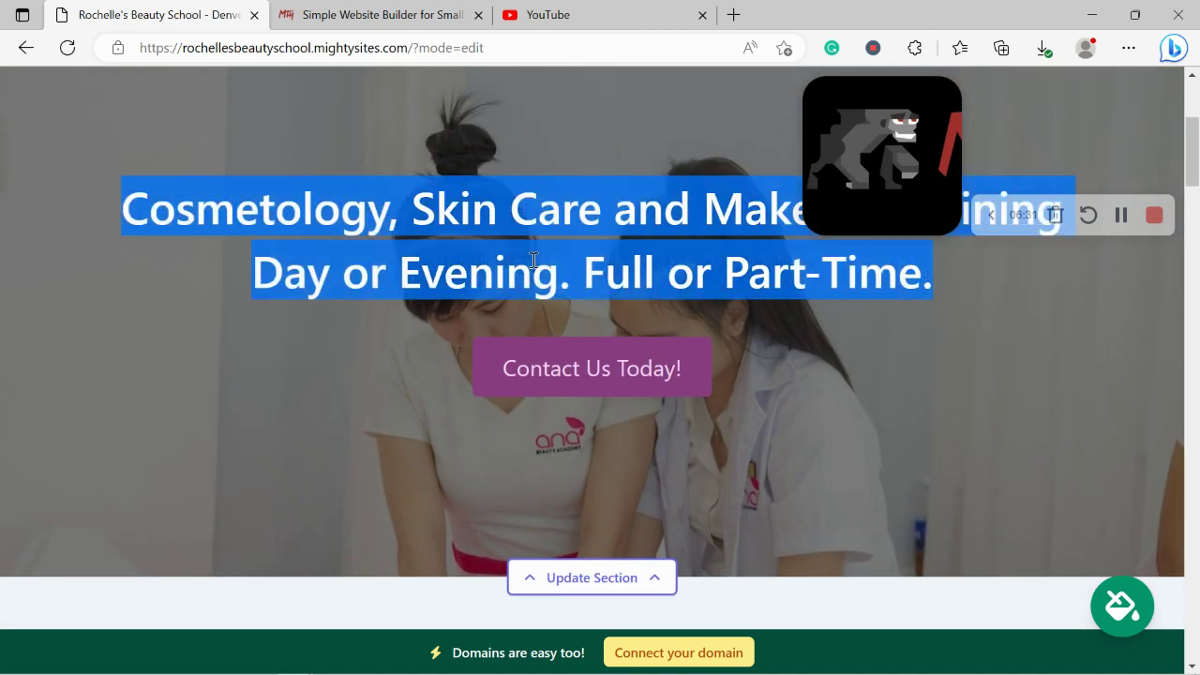
scroll(554, 285, "down", 3)
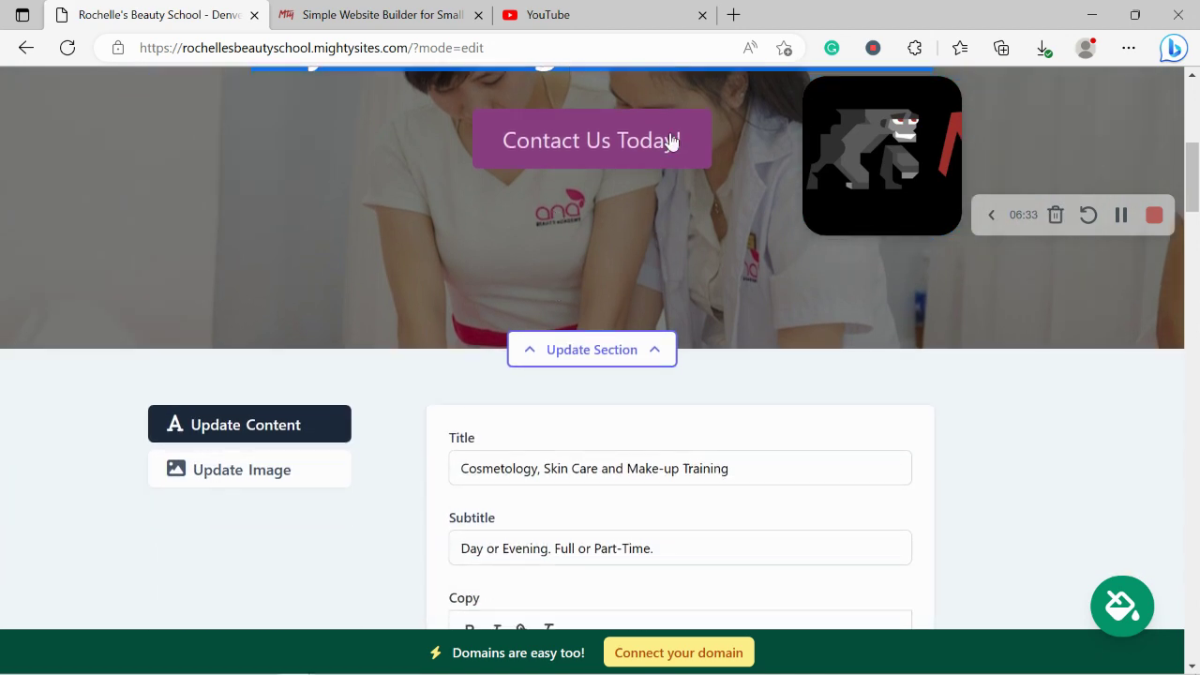
scroll(662, 73, "down", 6)
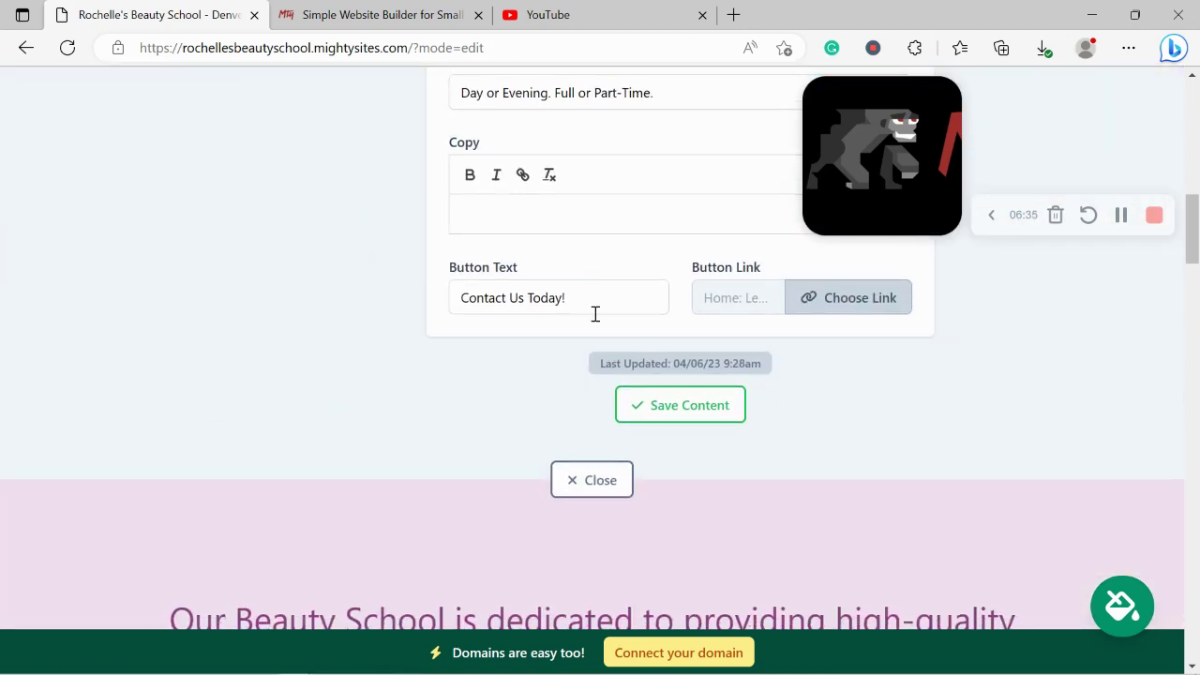
Step: Replace the 'Contact Us Today!' button text with 'Get Directions'
left_click(593, 308)
triple_click(589, 302)
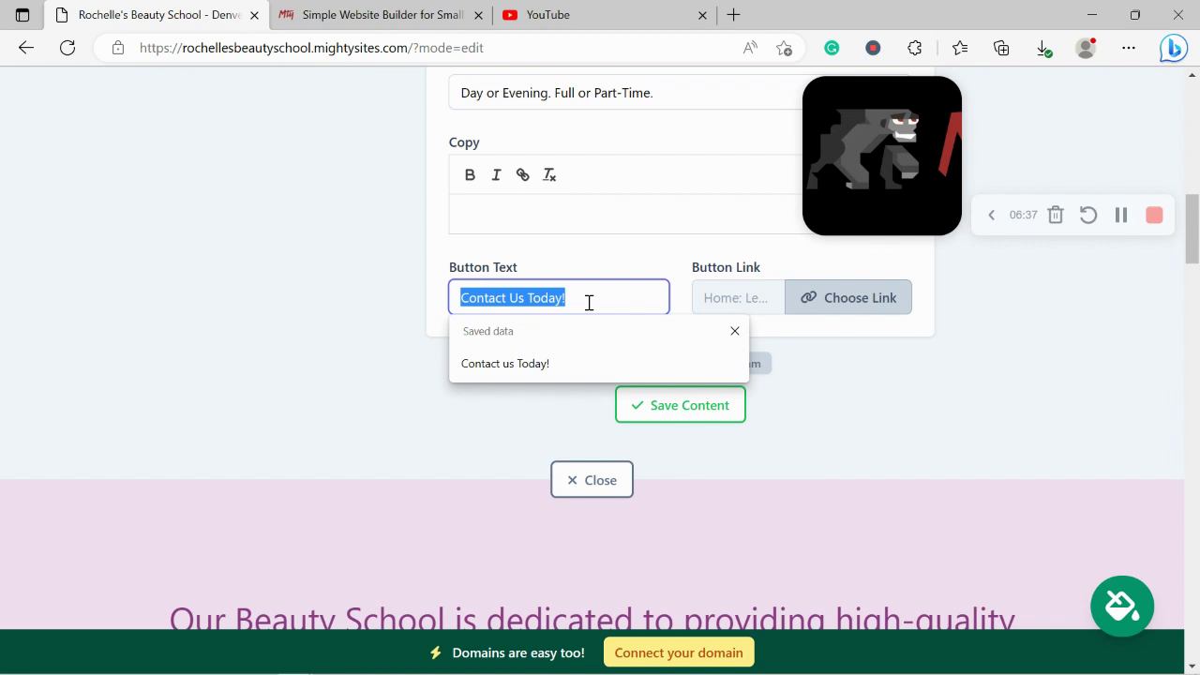
key("Caps_Lock")
type("G")
key("Caps_Lock")
type("e")
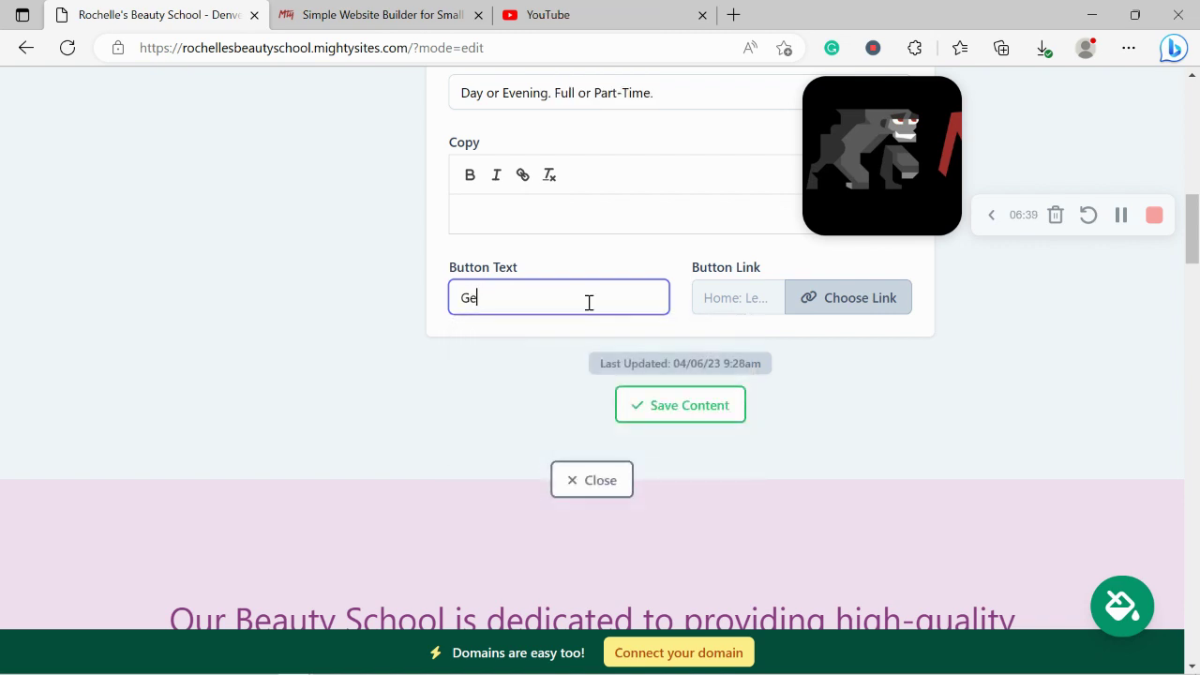
type("t")
key("Caps_Lock")
type("Directions")
key("Caps_Lock")
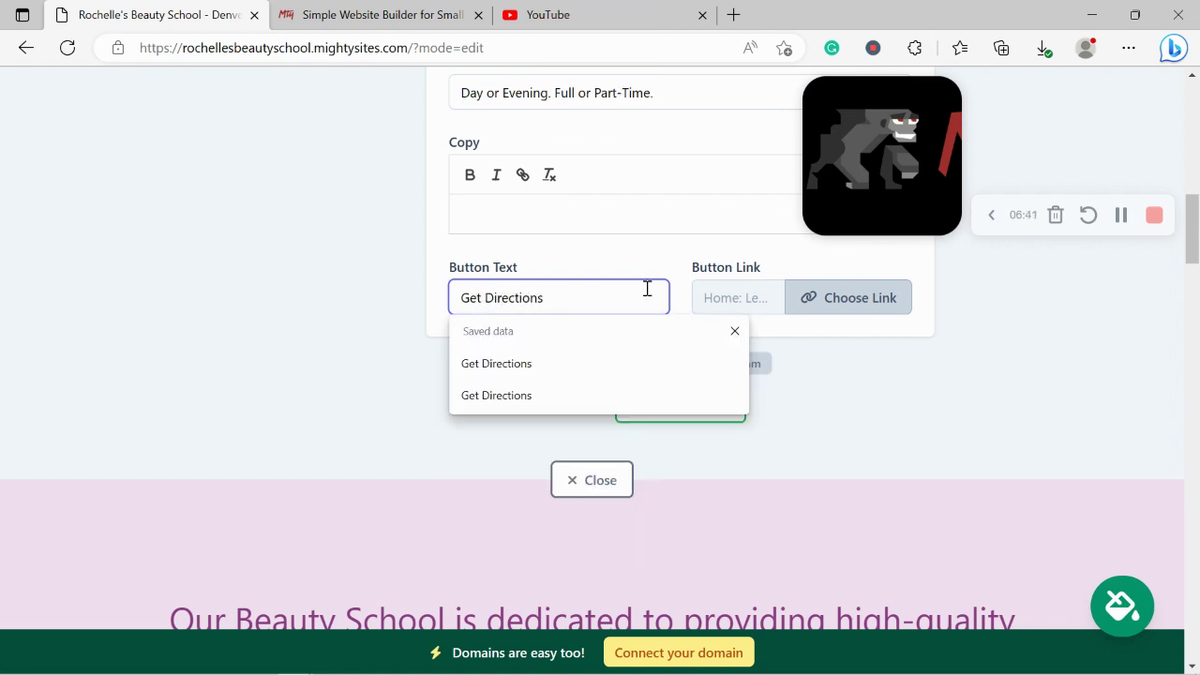
left_click(849, 307)
Step: Link the Get Directions button to the Directions action for the school's address and save
left_click_drag(1198, 232, 1198, 196)
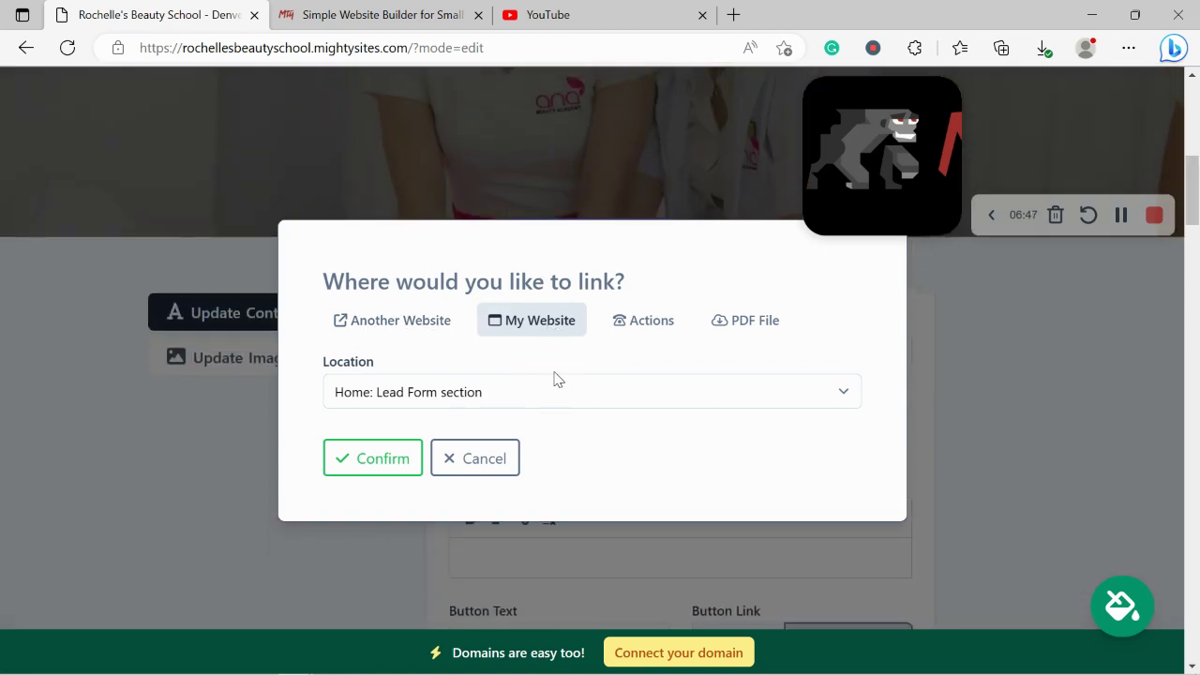
left_click(657, 317)
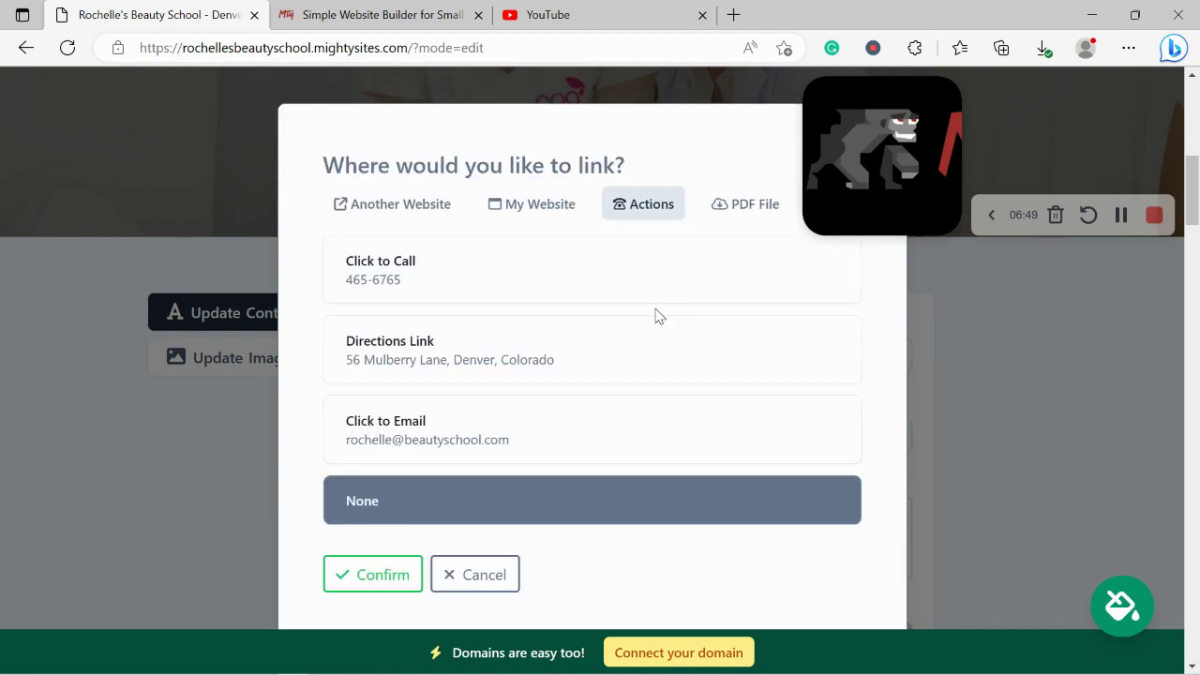
left_click(489, 363)
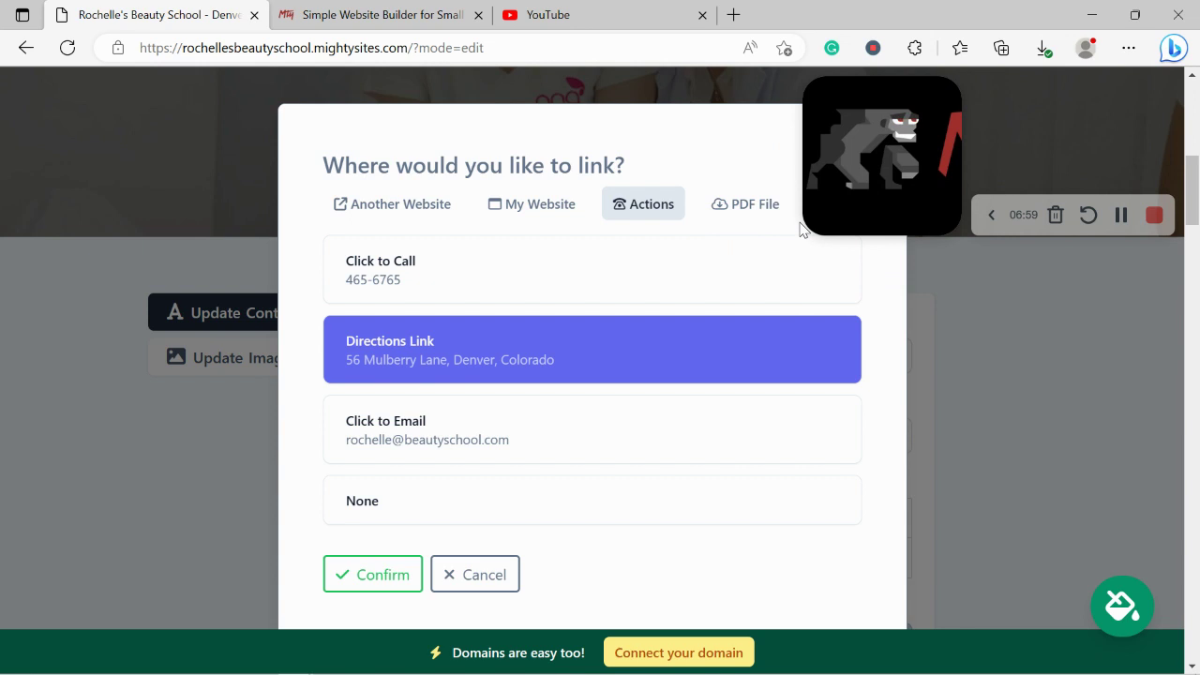
left_click(380, 589)
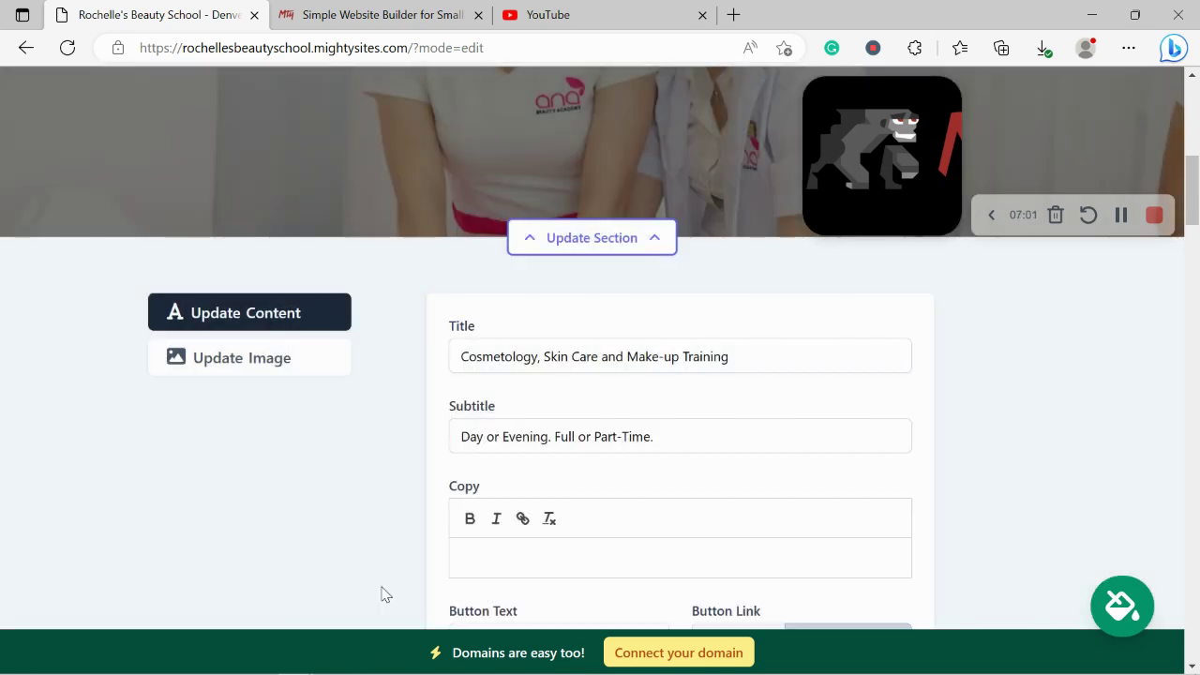
scroll(383, 593, "down", 2)
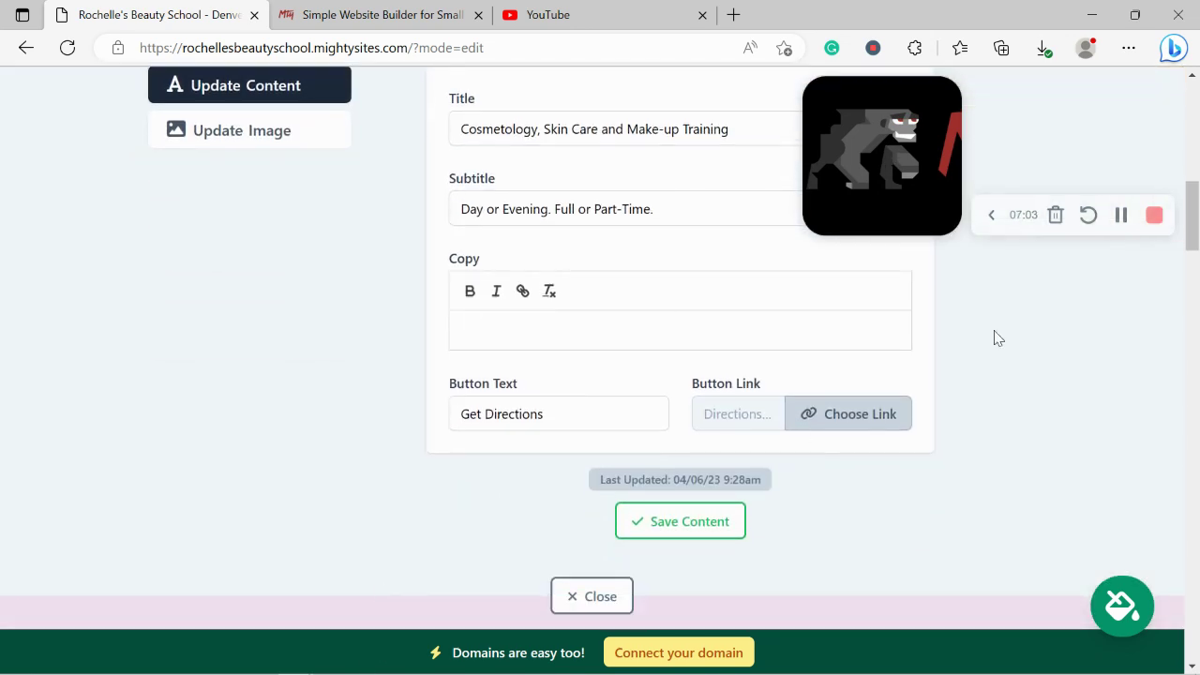
left_click(654, 529)
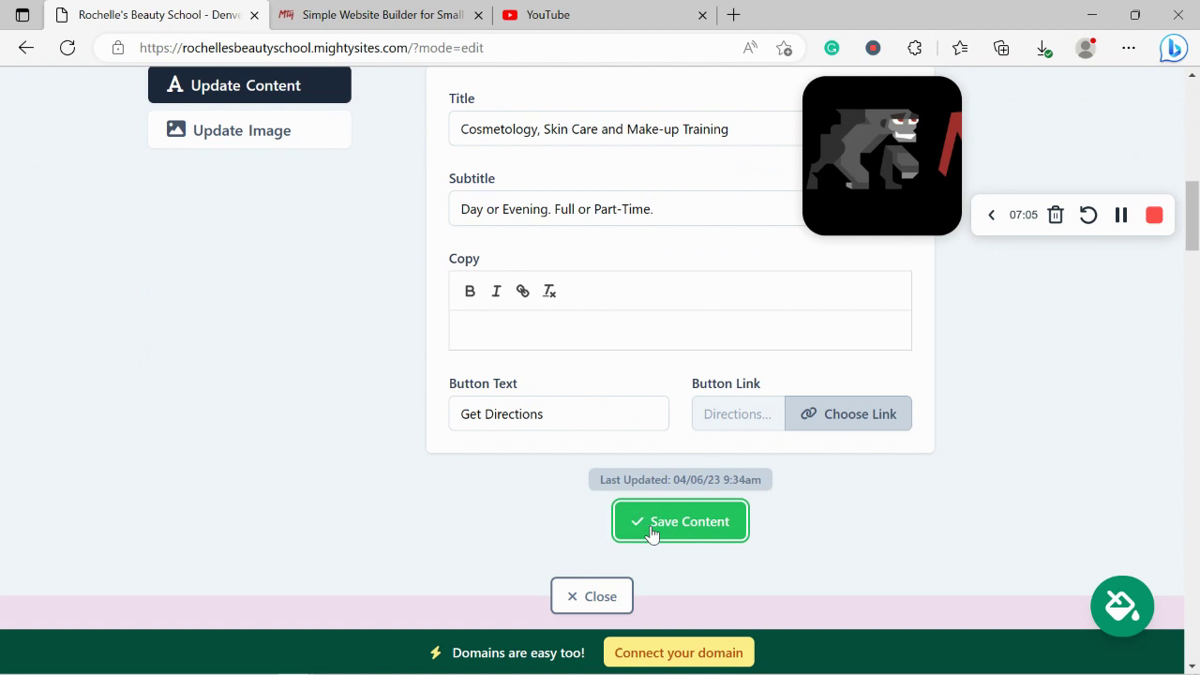
left_click(572, 610)
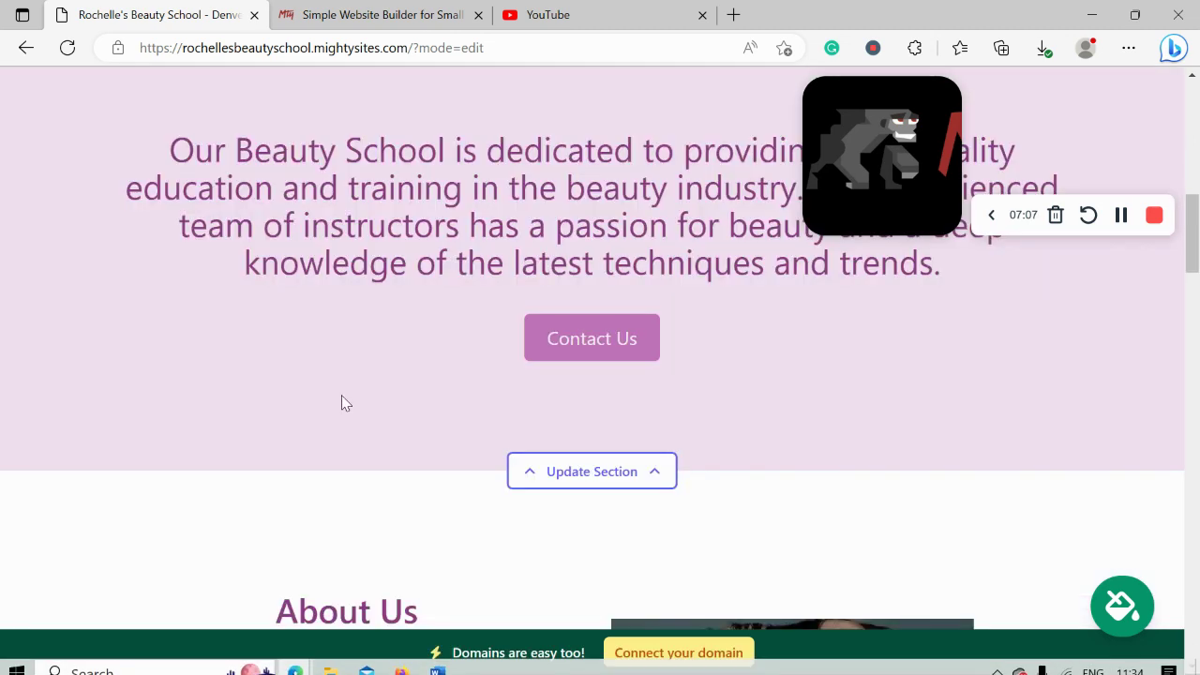
scroll(342, 403, "up", 2)
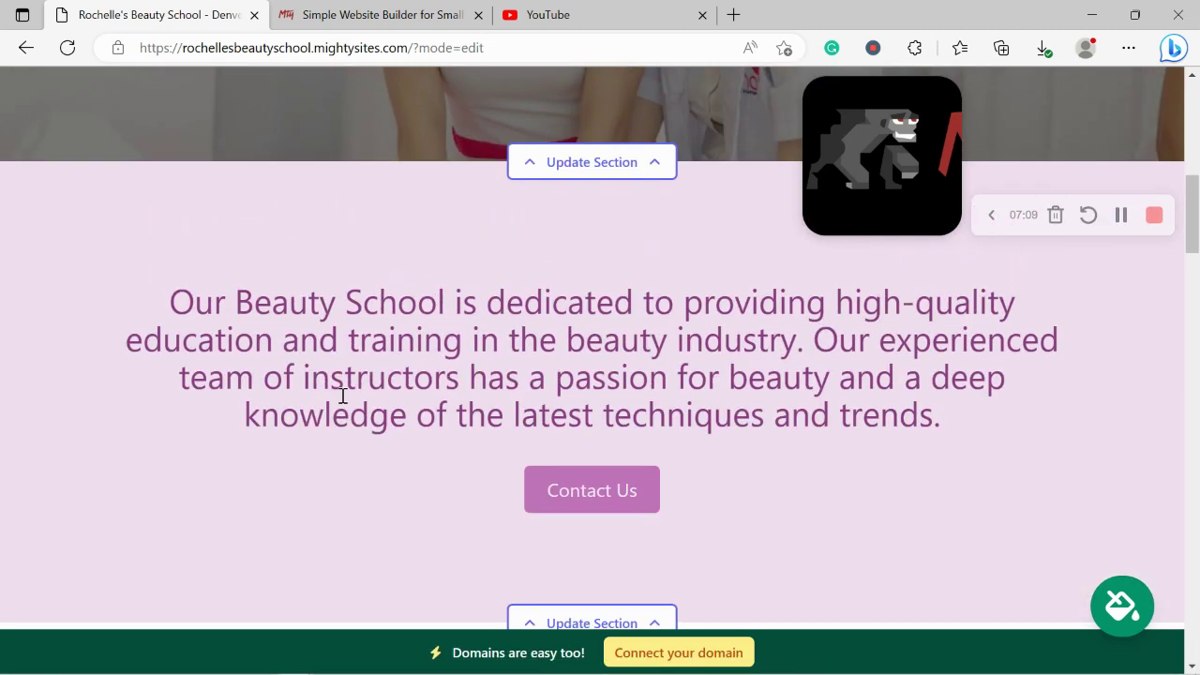
left_click_drag(159, 302, 1003, 434)
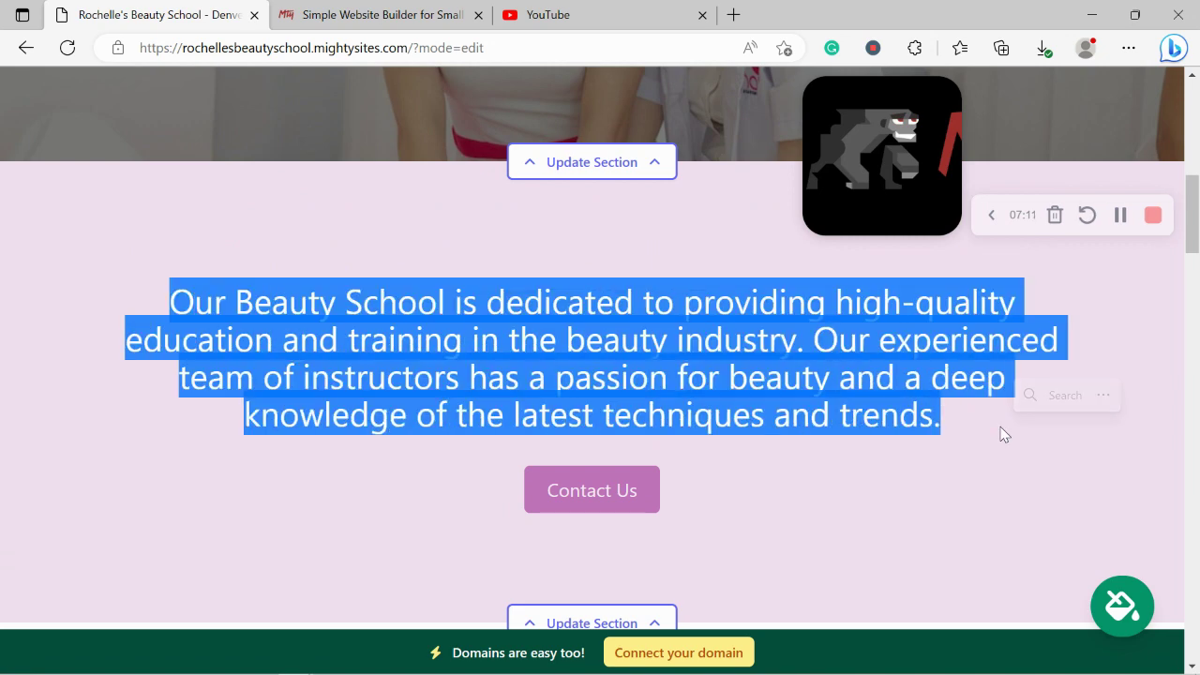
scroll(737, 450, "down", 3)
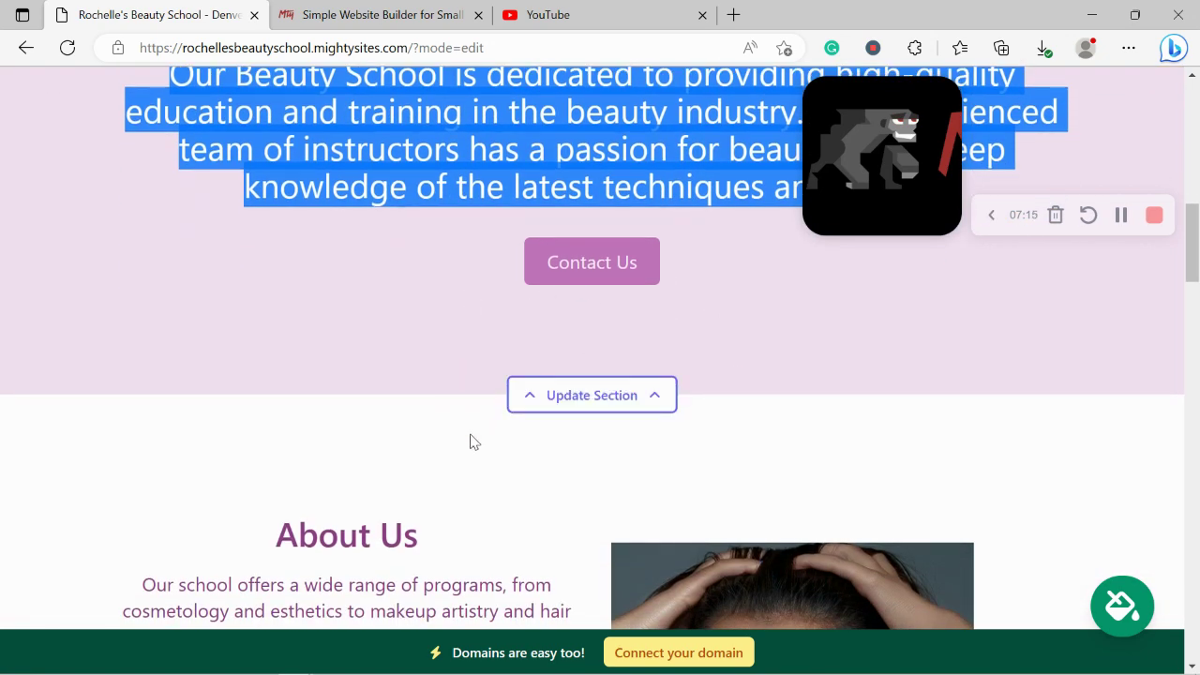
scroll(474, 442, "down", 5)
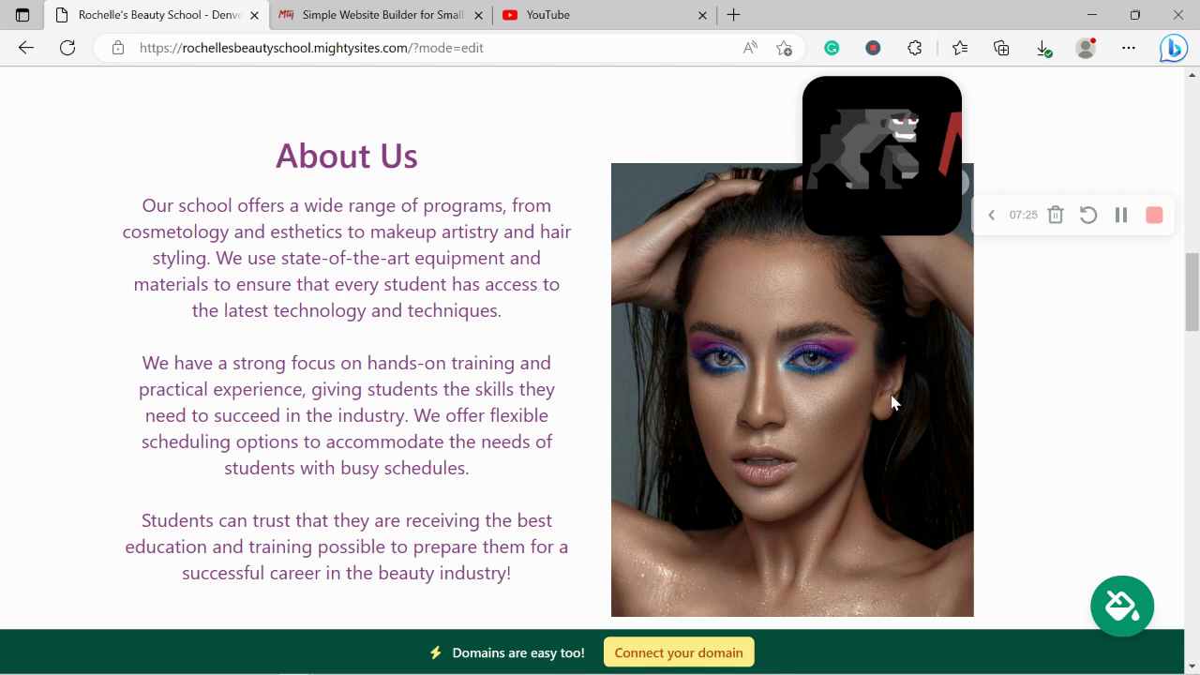
left_click_drag(117, 216, 540, 586)
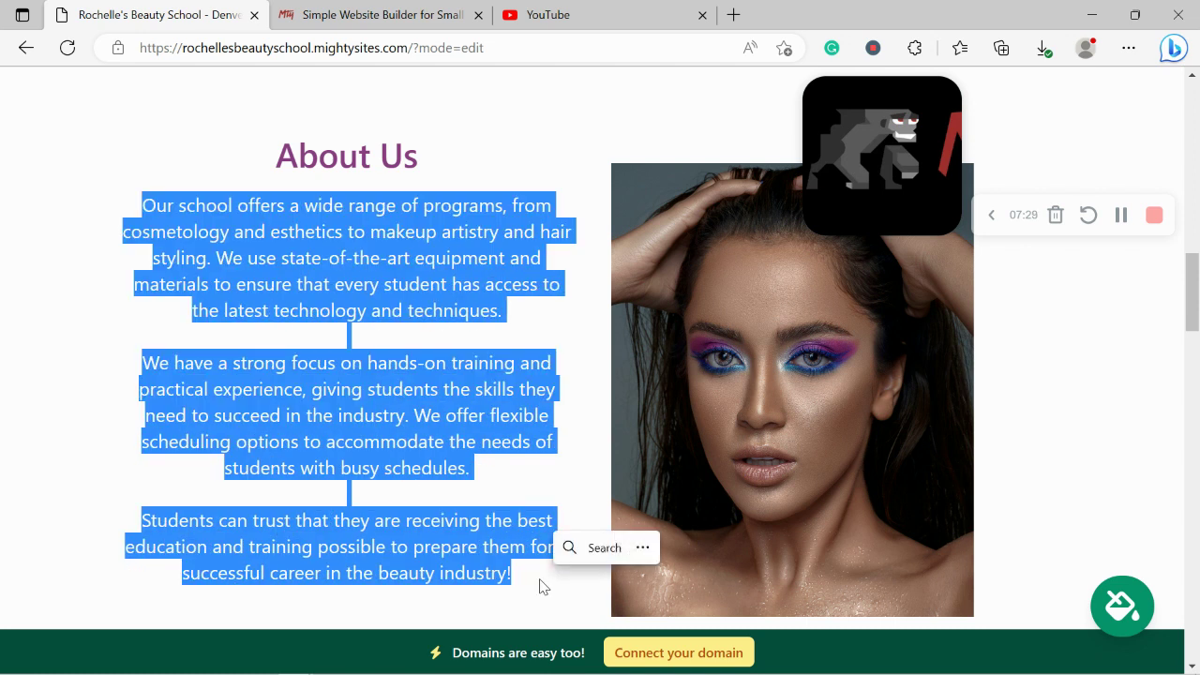